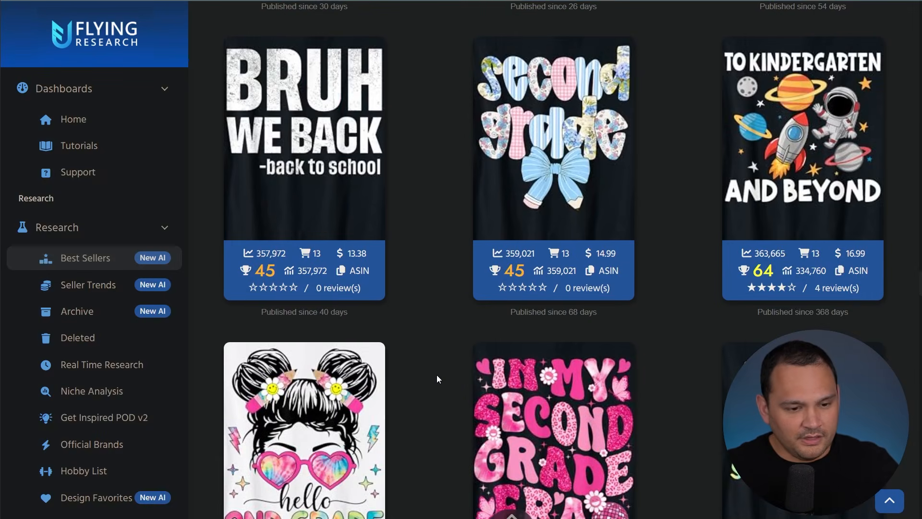
Browse the back-to-school T-shirt best sellers and compare their grade-level and slogan designs
{"action": "scroll", "coordinate": [437, 376], "scroll_direction": "up", "scroll_amount": 5}
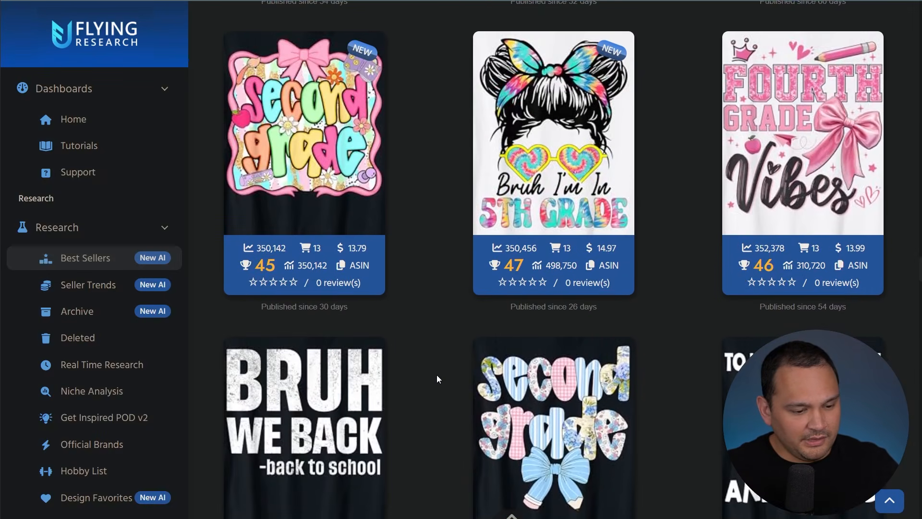
{"action": "scroll", "coordinate": [436, 378], "scroll_direction": "down", "scroll_amount": 15}
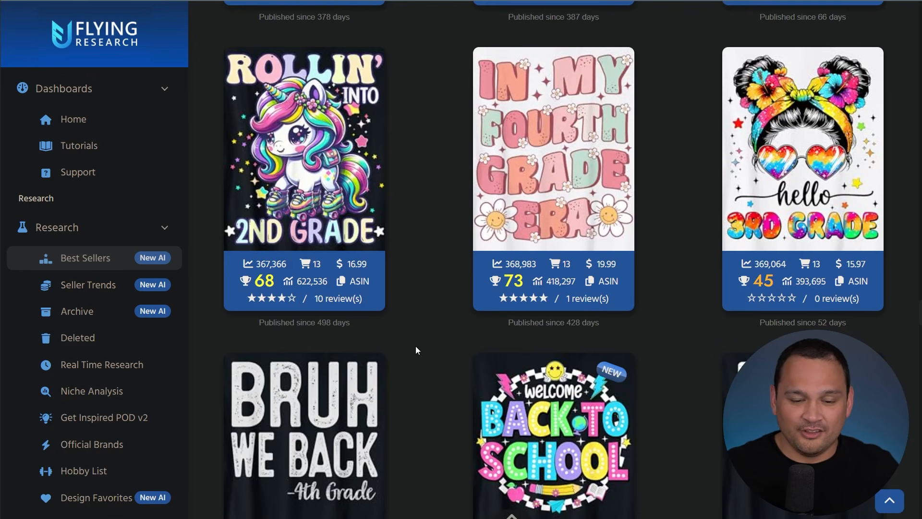
{"action": "scroll", "coordinate": [421, 385], "scroll_direction": "up", "scroll_amount": 15}
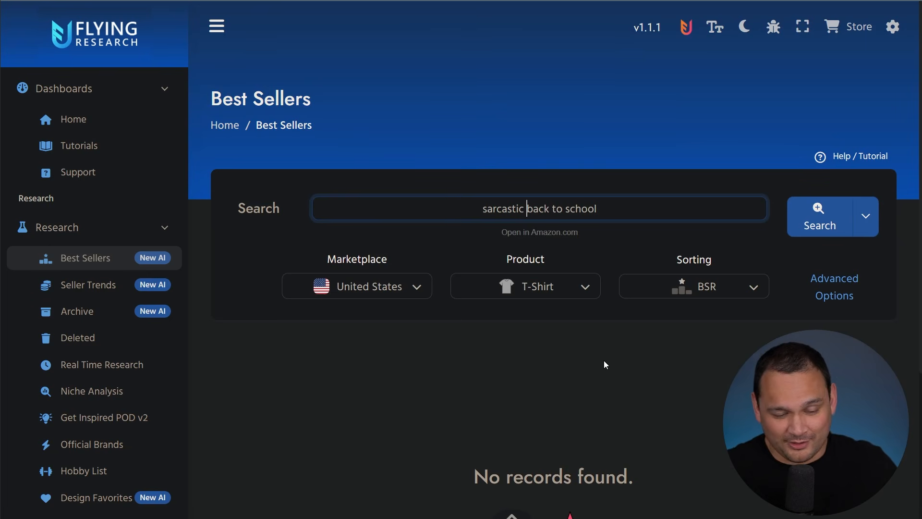
Switch to ChatGPT and ask for ideas for common problems for moms when kids go back to school
{"action": "key", "text": "alt+Tab"}
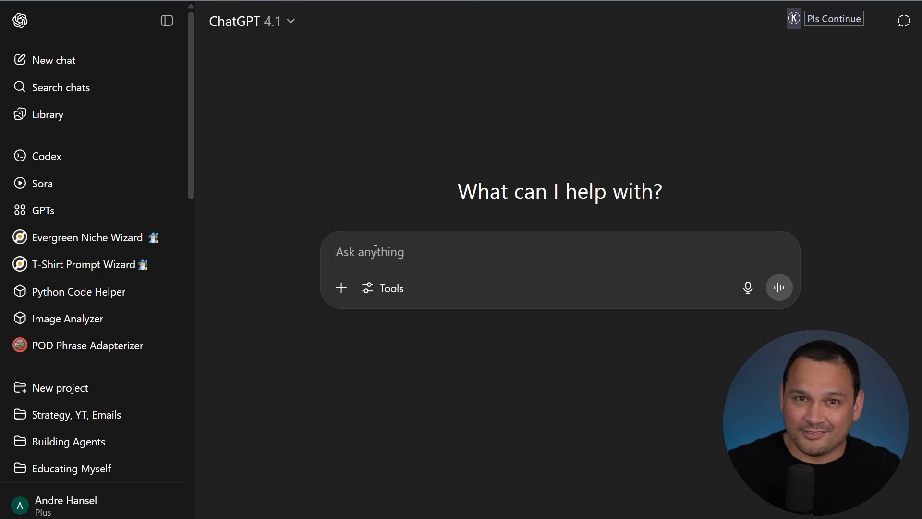
{"action": "type", "text": "what are some ideas for common problems for moms when kids go back to school"}
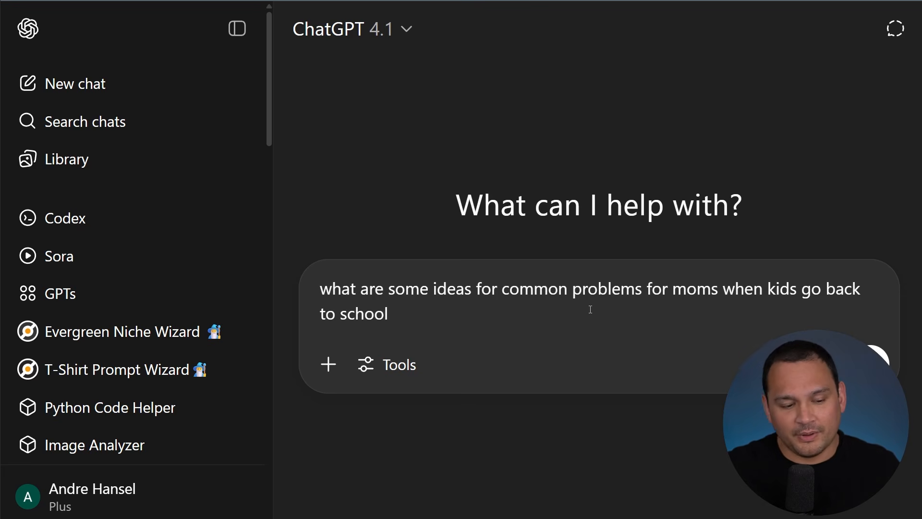
{"action": "key", "text": "Return"}
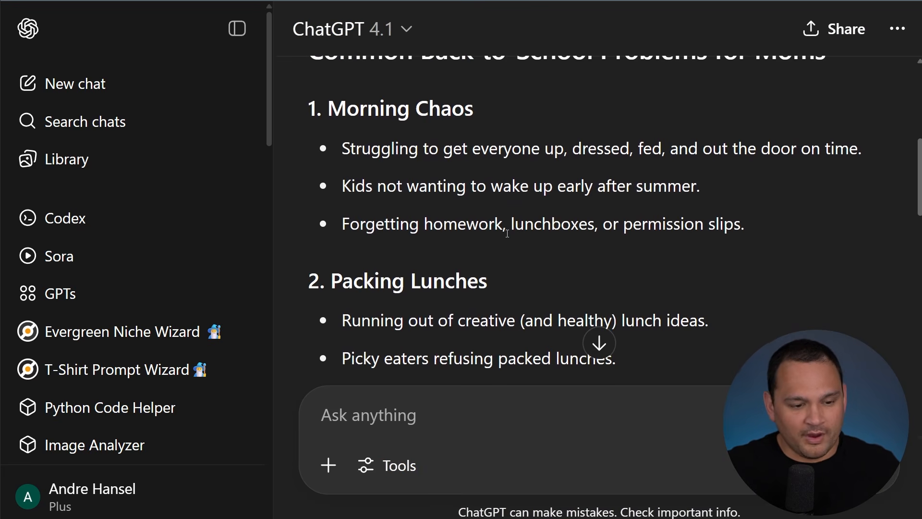
Read through the list of back-to-school problems for moms, looking for a topic suited to a T-shirt
{"action": "scroll", "coordinate": [507, 233], "scroll_direction": "down", "scroll_amount": 8}
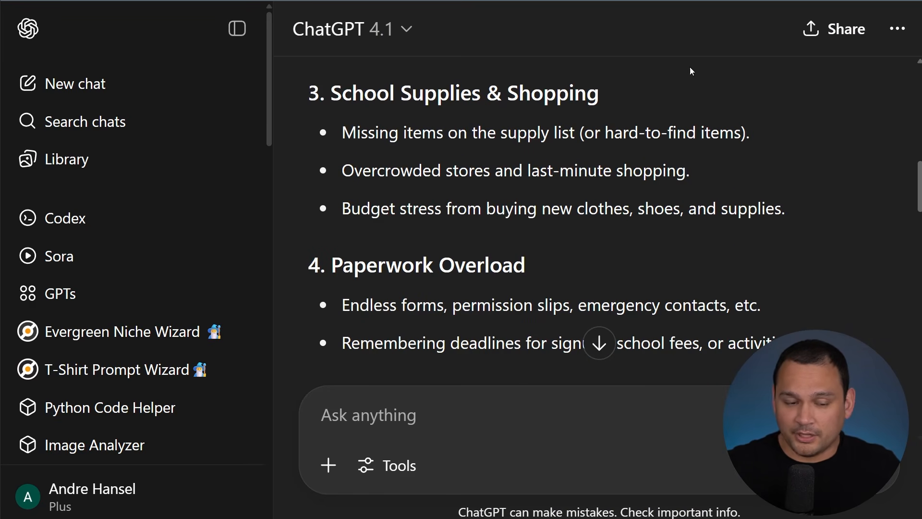
{"action": "scroll", "coordinate": [551, 224], "scroll_direction": "down", "scroll_amount": 3}
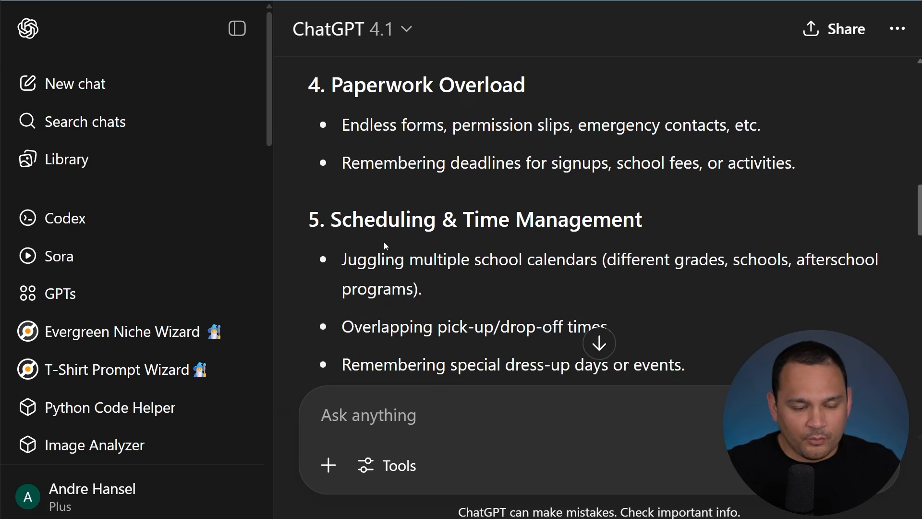
{"action": "scroll", "coordinate": [385, 245], "scroll_direction": "down", "scroll_amount": 3}
{"action": "scroll", "coordinate": [349, 188], "scroll_direction": "down", "scroll_amount": 2}
{"action": "scroll", "coordinate": [569, 250], "scroll_direction": "down", "scroll_amount": 3}
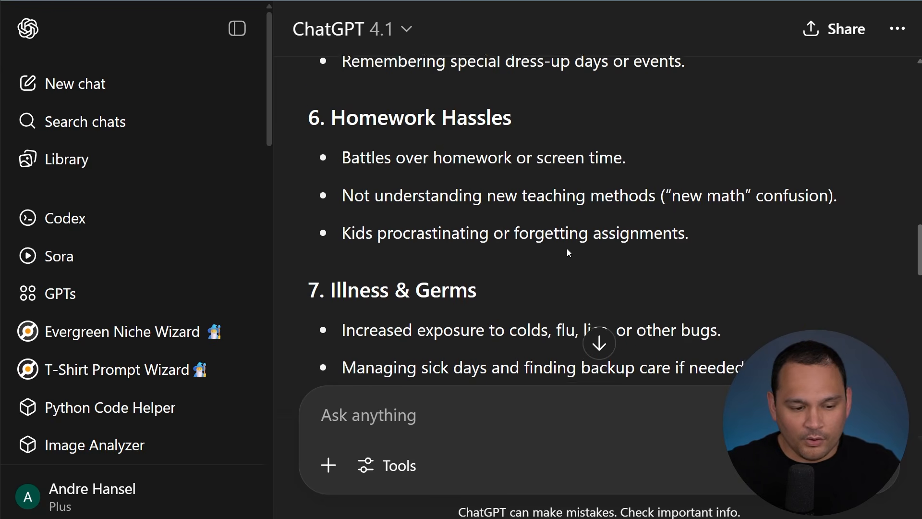
{"action": "scroll", "coordinate": [539, 241], "scroll_direction": "down", "scroll_amount": 3}
{"action": "scroll", "coordinate": [579, 245], "scroll_direction": "down", "scroll_amount": 3}
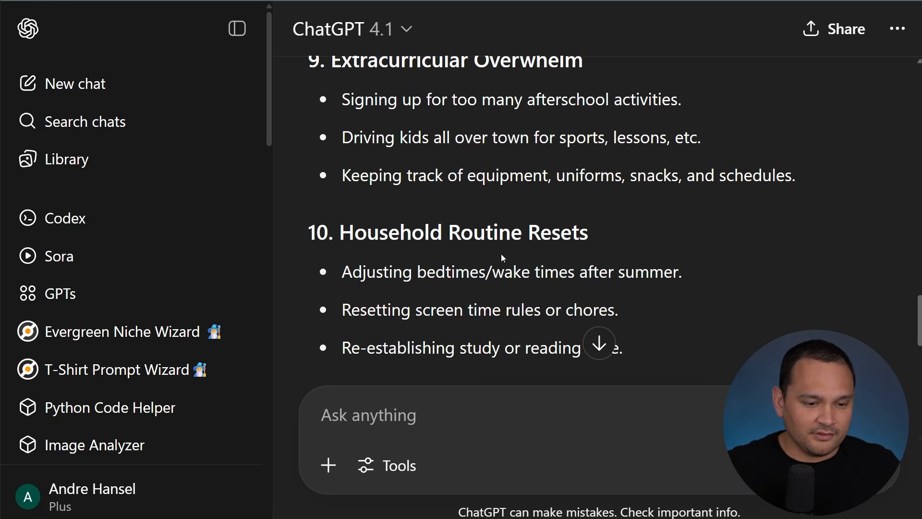
{"action": "scroll", "coordinate": [470, 269], "scroll_direction": "up", "scroll_amount": 15}
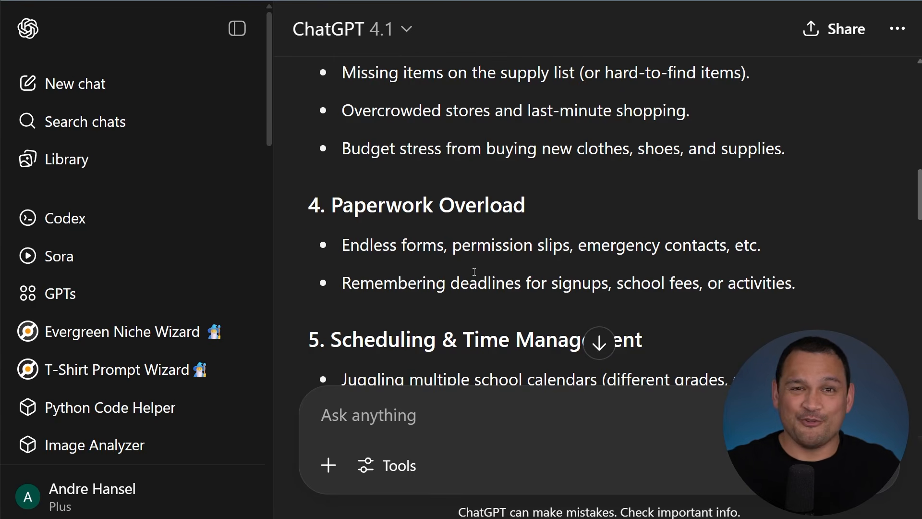
{"action": "scroll", "coordinate": [476, 271], "scroll_direction": "up", "scroll_amount": 5}
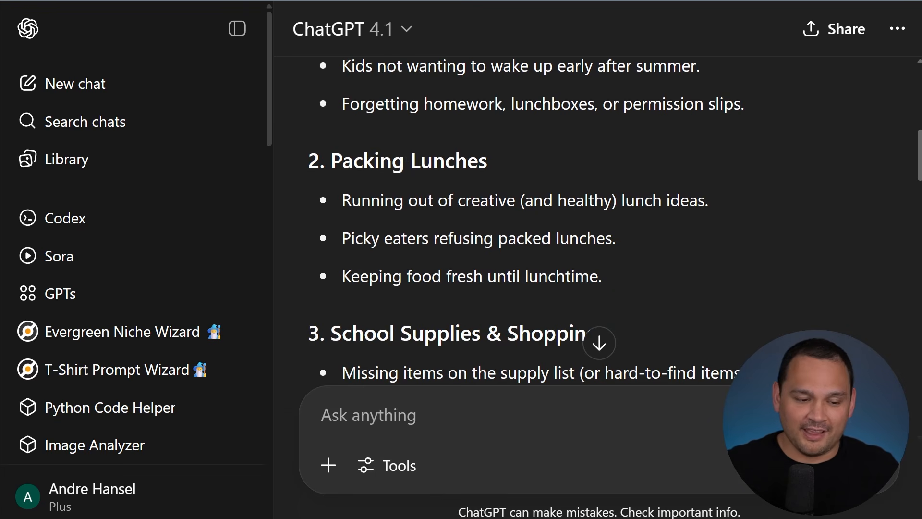
Ask for some sarcastic short phrases that could go on a T-shirt around packing lunches, and read the suggestions
{"action": "type", "text": "can you give me some sarcastic short phrases that could go on a t-shirt around packing lunches"}
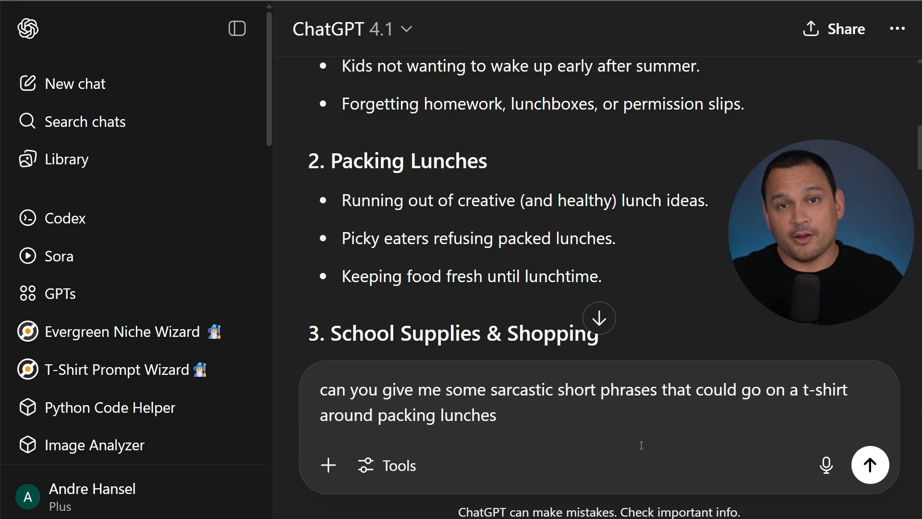
{"action": "key", "text": "Return"}
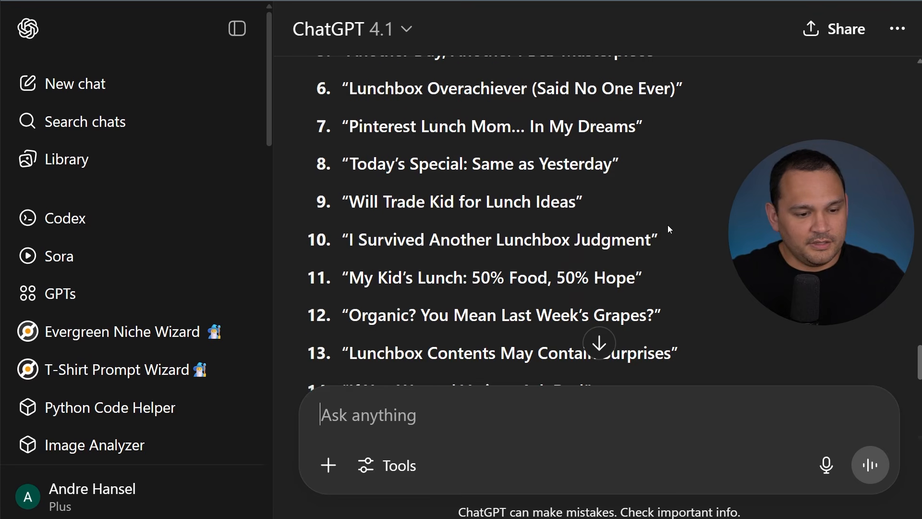
{"action": "scroll", "coordinate": [667, 224], "scroll_direction": "down", "scroll_amount": 5}
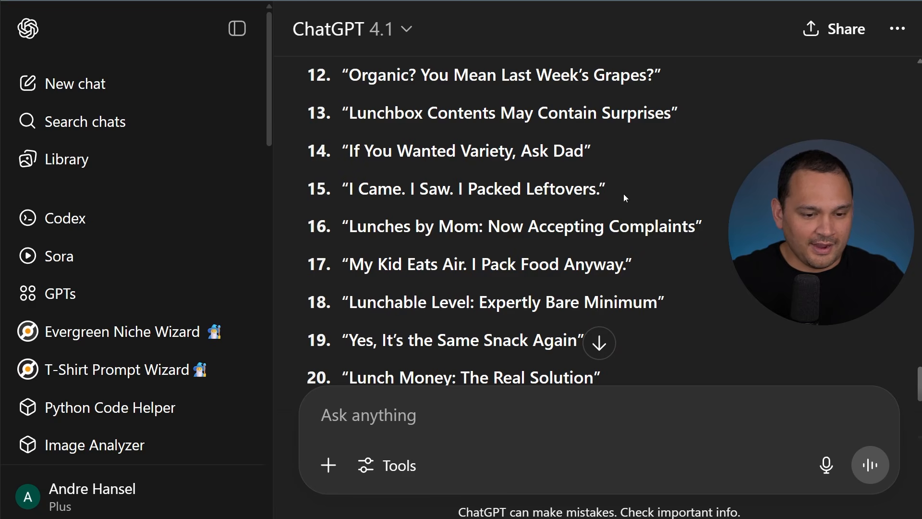
{"action": "scroll", "coordinate": [521, 196], "scroll_direction": "down", "scroll_amount": 1}
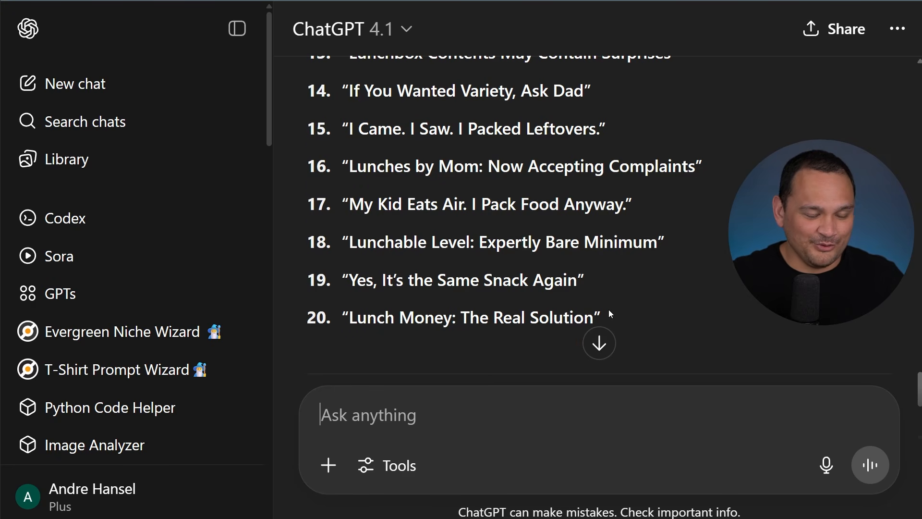
Switch to Google AI Studio and review the "Lunchbox T-Shirt Ideas For Parents" chat from its first prompt to the final slogans
{"action": "key", "text": "ctrl+v"}
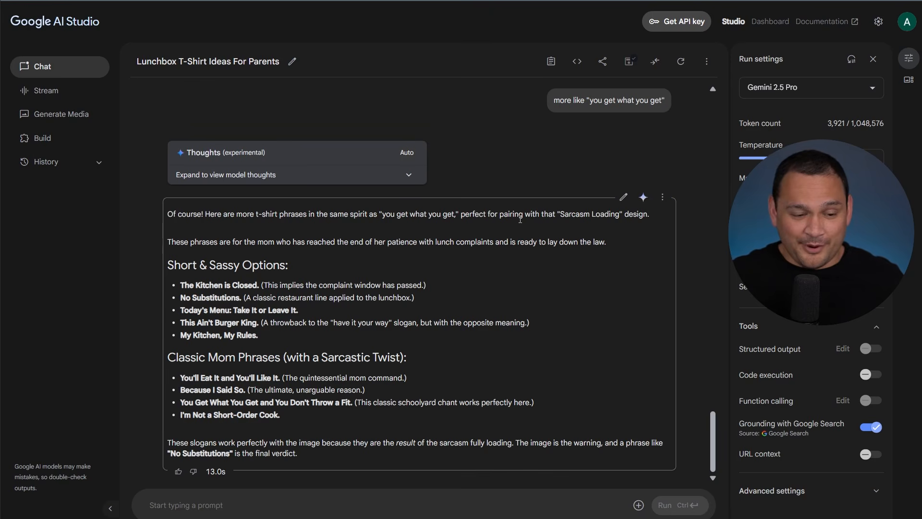
{"action": "scroll", "coordinate": [558, 350], "scroll_direction": "up", "scroll_amount": 6}
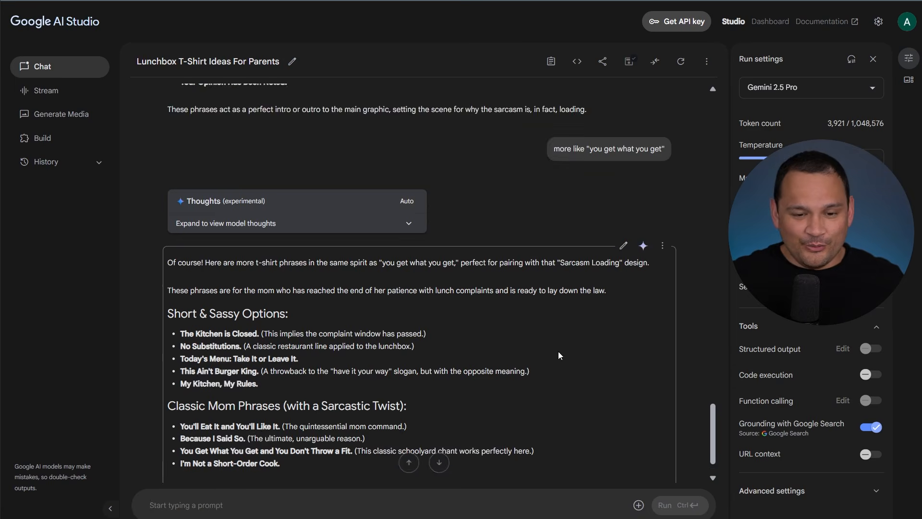
{"action": "scroll", "coordinate": [552, 360], "scroll_direction": "up", "scroll_amount": 15}
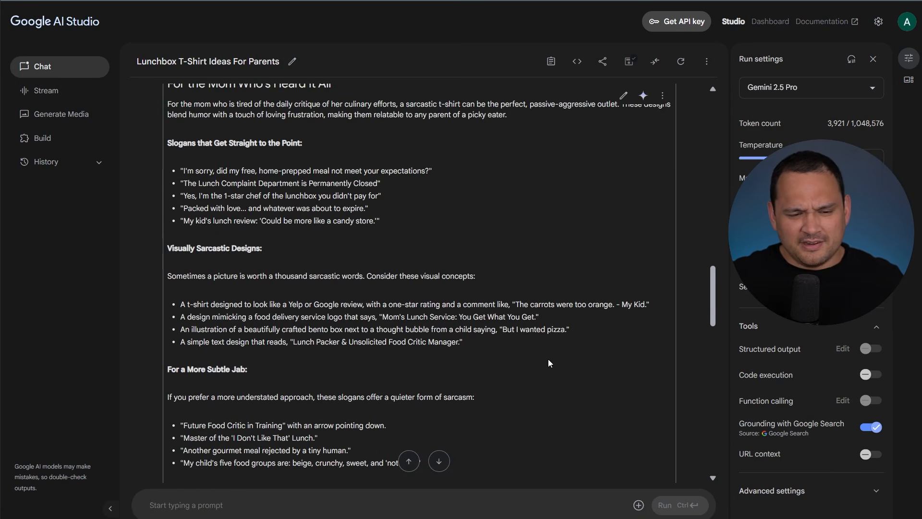
{"action": "scroll", "coordinate": [533, 369], "scroll_direction": "up", "scroll_amount": 10}
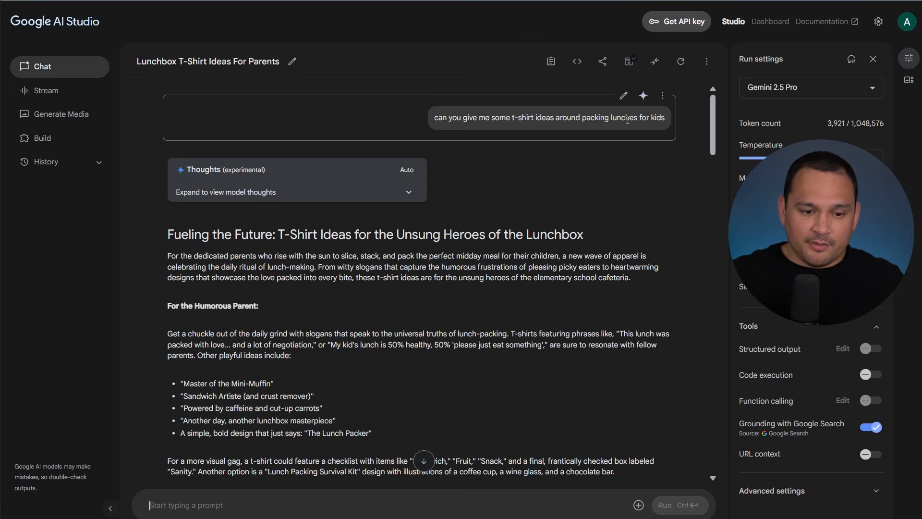
{"action": "scroll", "coordinate": [316, 212], "scroll_direction": "down", "scroll_amount": 3}
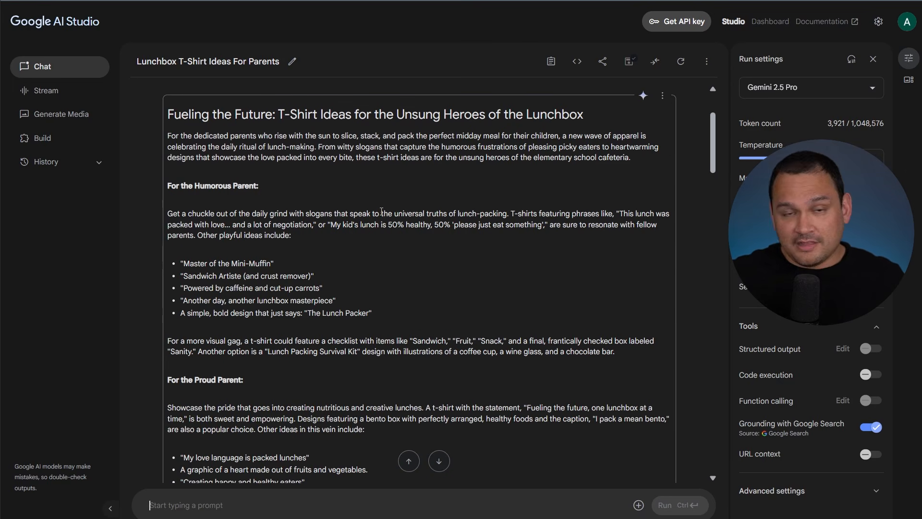
{"action": "scroll", "coordinate": [379, 211], "scroll_direction": "down", "scroll_amount": 15}
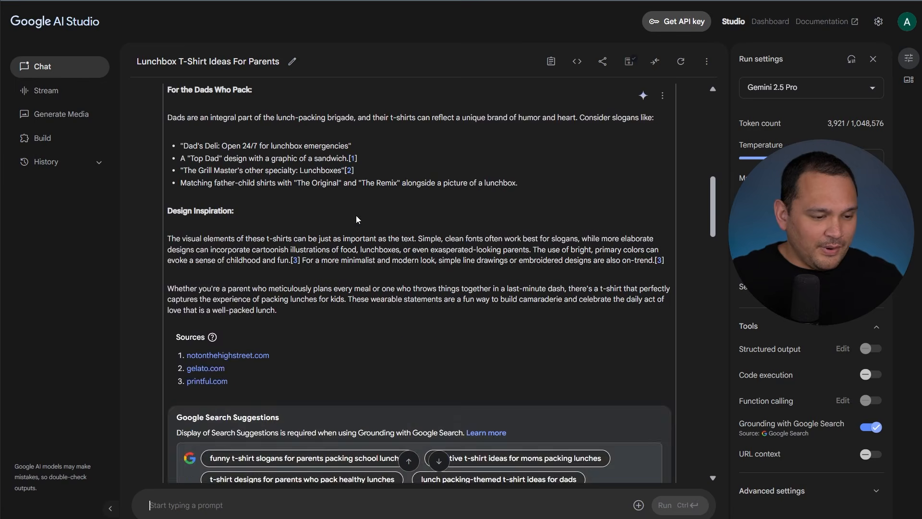
{"action": "scroll", "coordinate": [356, 218], "scroll_direction": "down", "scroll_amount": 3}
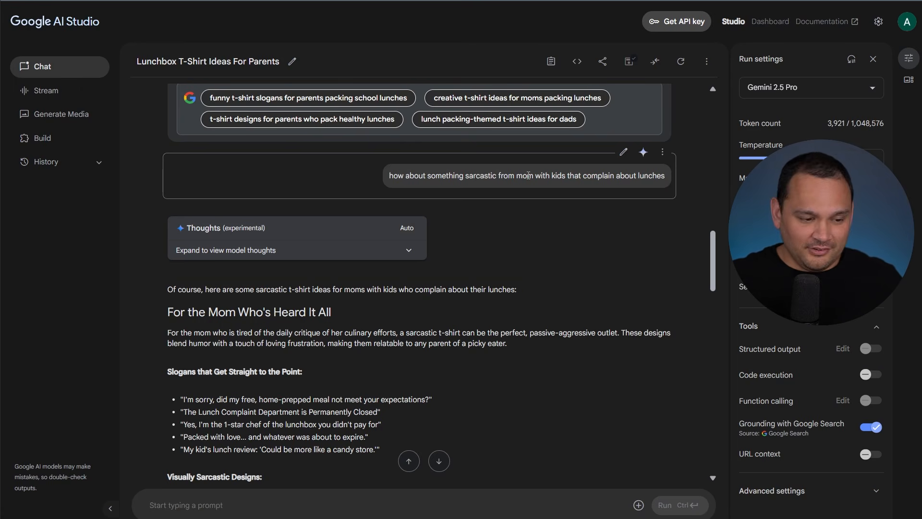
{"action": "scroll", "coordinate": [529, 175], "scroll_direction": "down", "scroll_amount": 2}
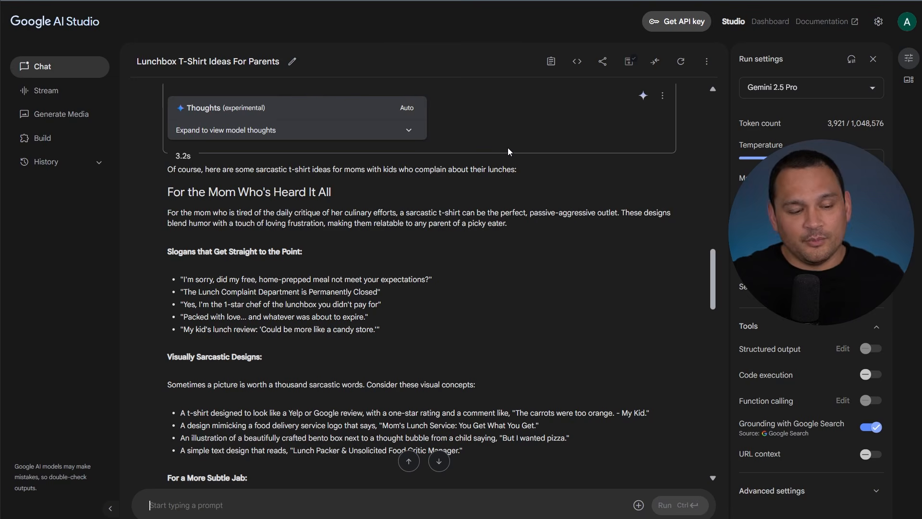
{"action": "scroll", "coordinate": [422, 242], "scroll_direction": "down", "scroll_amount": 10}
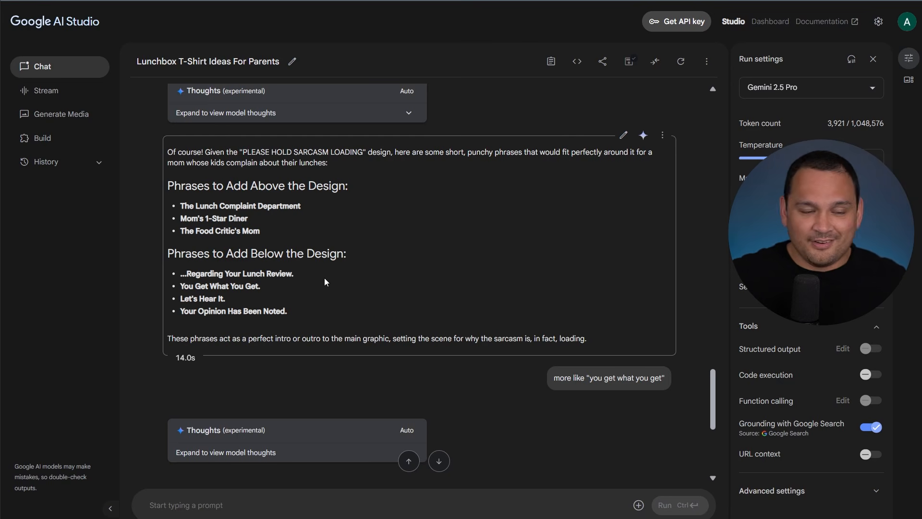
{"action": "scroll", "coordinate": [297, 278], "scroll_direction": "down", "scroll_amount": 3}
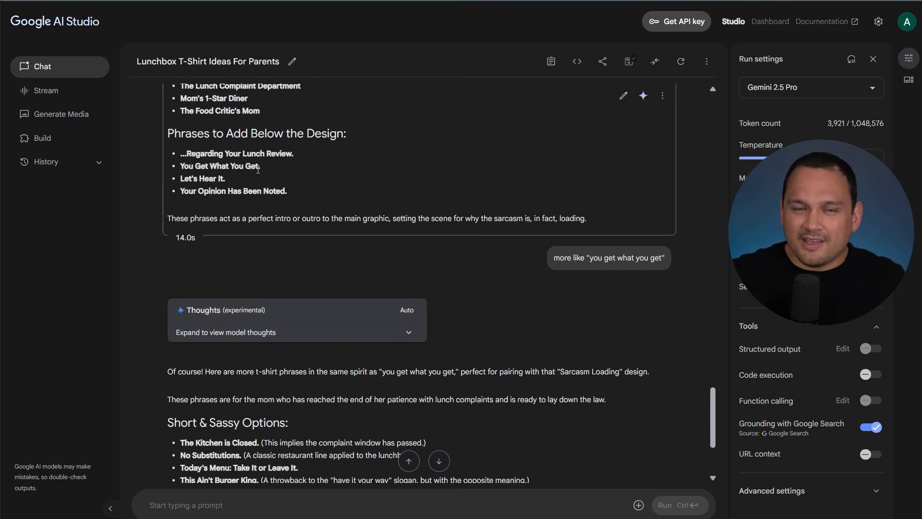
{"action": "scroll", "coordinate": [283, 222], "scroll_direction": "down", "scroll_amount": 3}
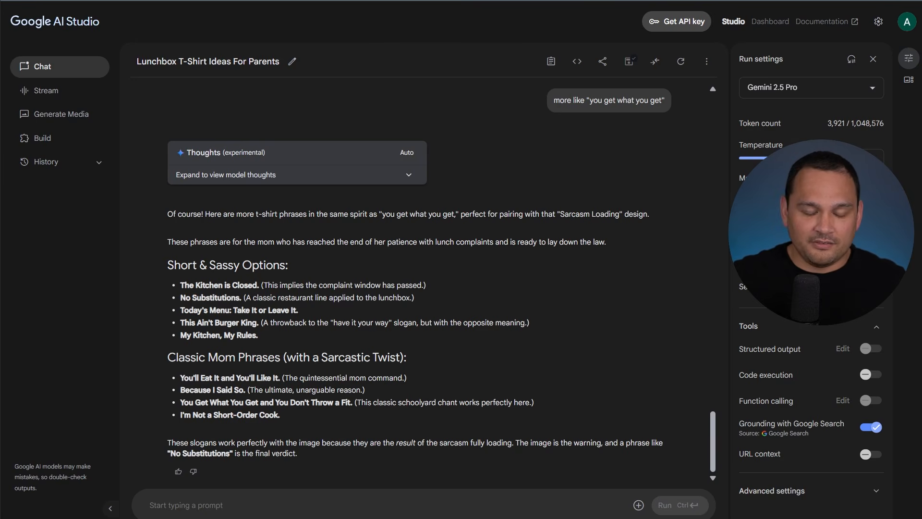
View the "Please Hold Sarcasm Loading" reference image, and ask ChatGPT to make a prompt for the attached design
{"action": "key", "text": "alt+Tab"}
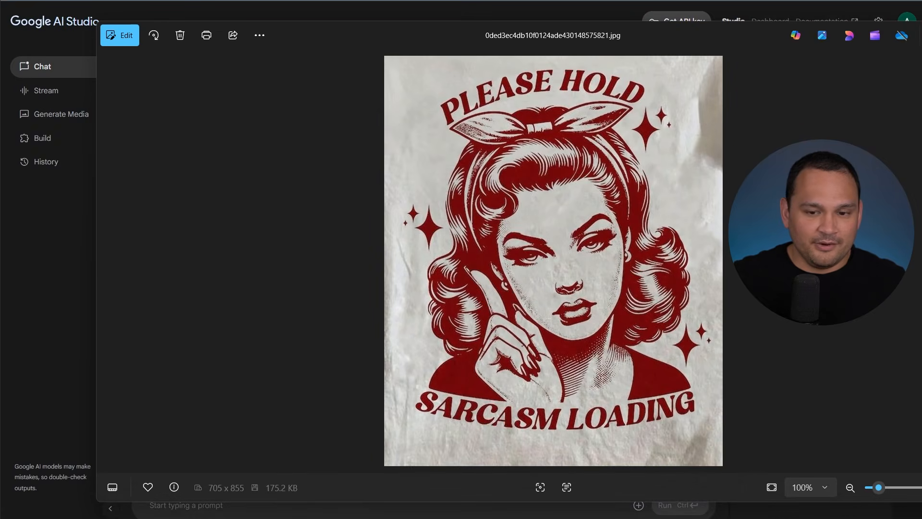
{"action": "key", "text": "alt+Tab"}
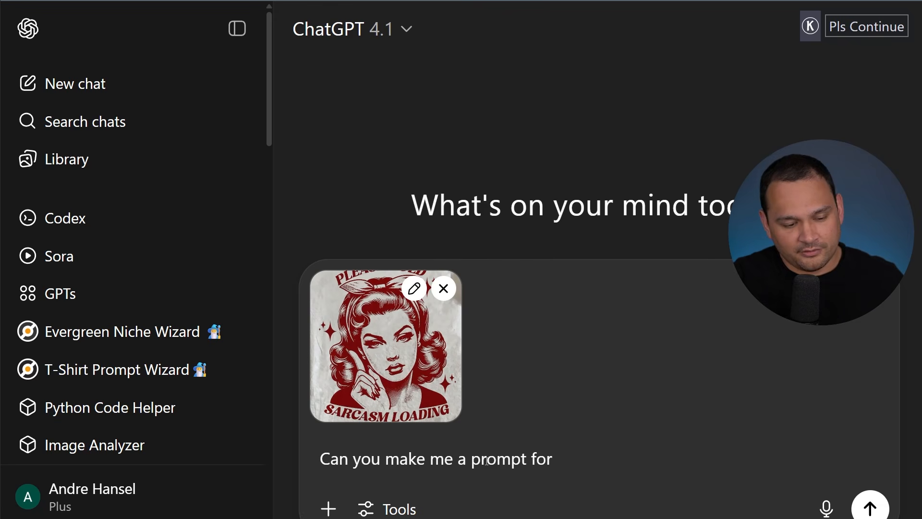
{"action": "type", "text": "this t"}
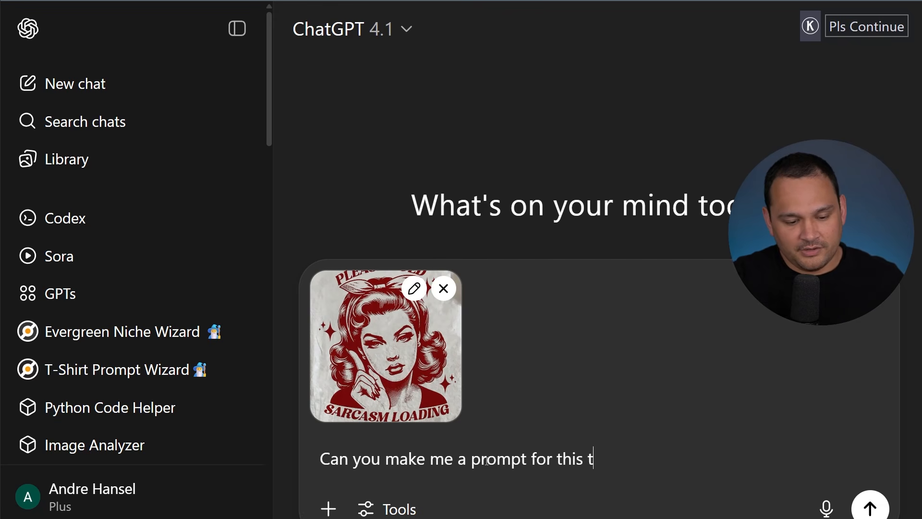
{"action": "key", "text": "Return"}
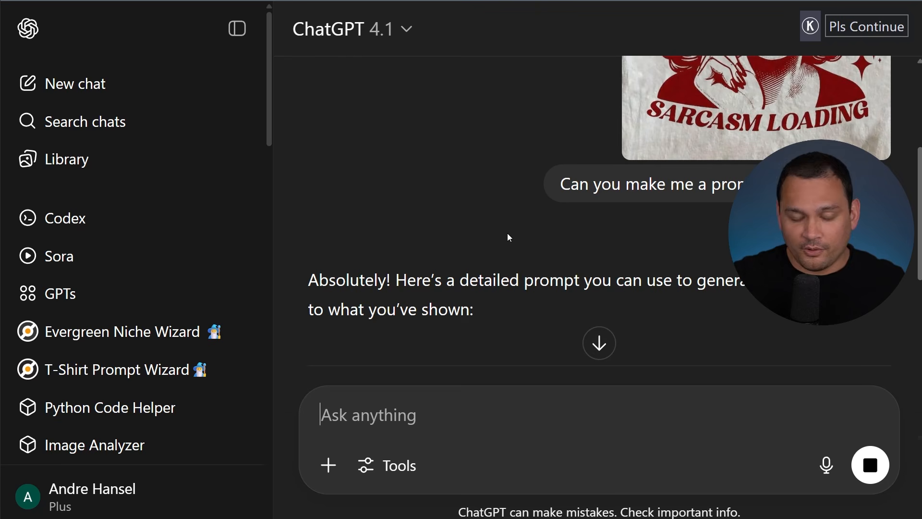
Ask ChatGPT to make the prompt have "you get what you get" and "and you don't get upset"
{"action": "scroll", "coordinate": [500, 302], "scroll_direction": "down", "scroll_amount": 10}
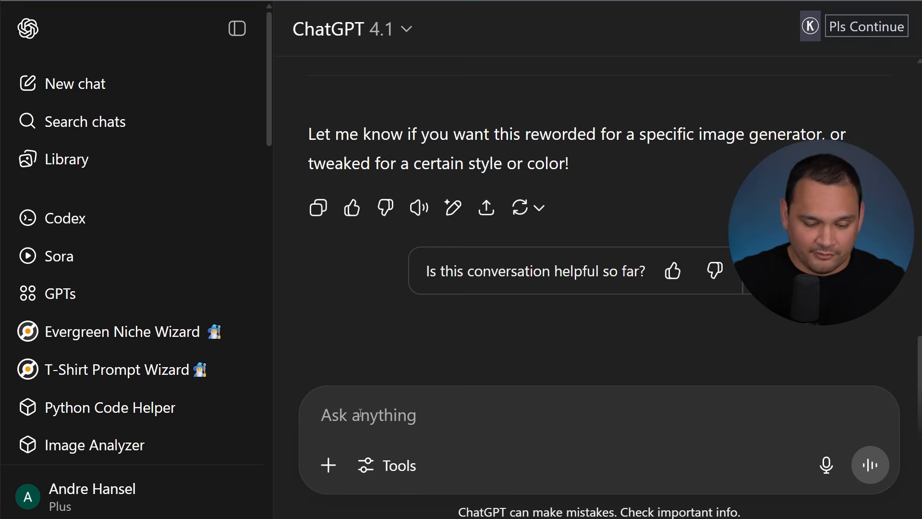
{"action": "type", "text": "can you make this prompt have \"you get what you get\" and \"and you don't get upset\""}
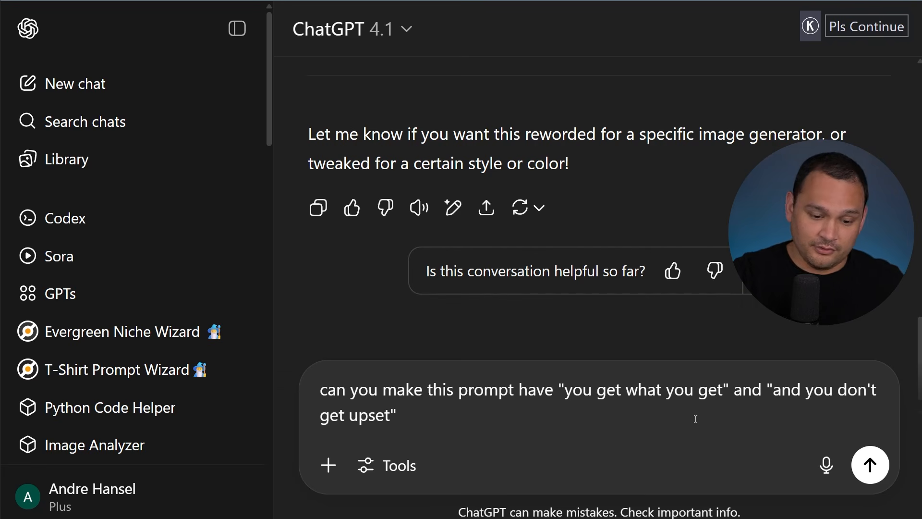
{"action": "type", "text": "at"}
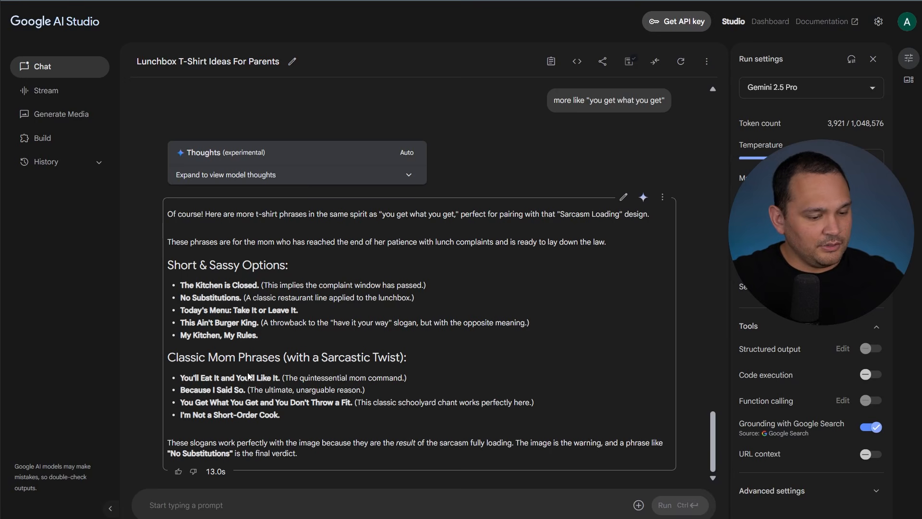
Copy the slogan "You'll Eat It and You'll Like It" for ChatGPT, and request another prompt version reading "Eat it Because I Said So"
{"action": "left_click_drag", "start_coordinate": [180, 378], "coordinate": [280, 380]}
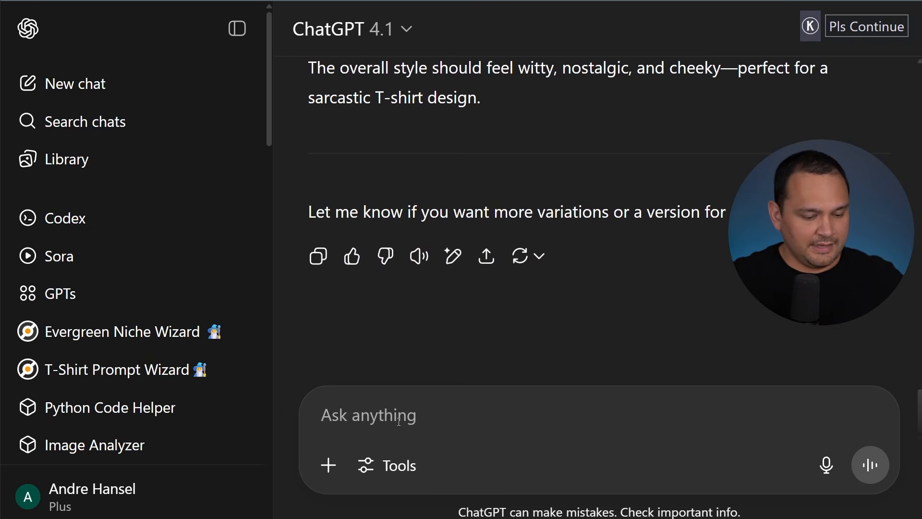
{"action": "type", "text": "Because I Said So"}
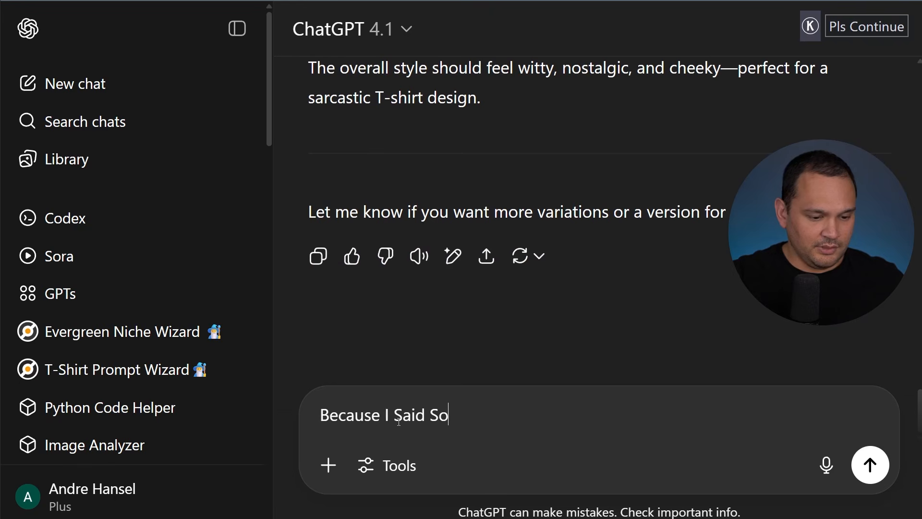
{"action": "key", "text": "Home"}
{"action": "type", "text": "do \""}
{"action": "type", "text": "\""}
{"action": "key", "text": "ctrl+Left"}
{"action": "key", "text": "ctrl+Left"}
{"action": "key", "text": "ctrl+Left"}
{"action": "key", "text": "ctrl+Left"}
{"action": "type", "text": "Eait"}
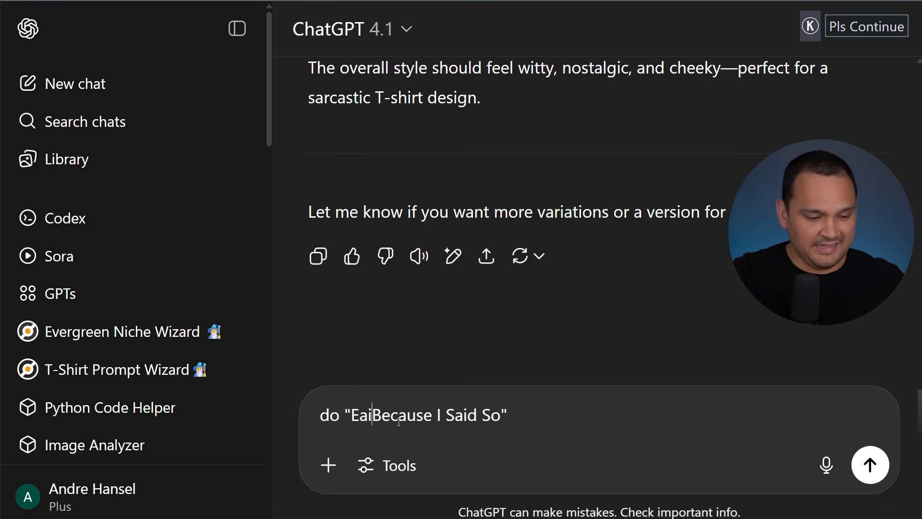
{"action": "key", "text": "BackSpace"}
{"action": "key", "text": "BackSpace"}
{"action": "type", "text": "t it"}
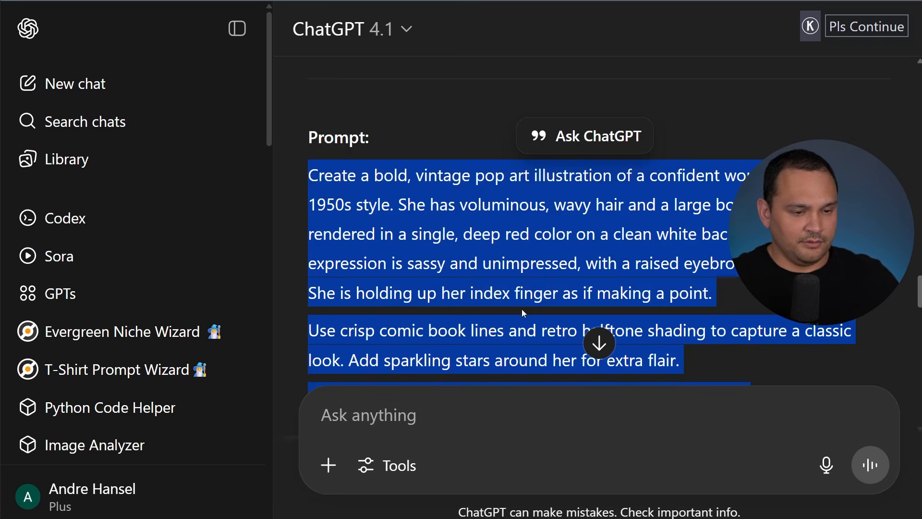
Go to ChatGPT's revised prompt for the "Eat it Because I Said So" phrase, and open media generation in Google AI Studio
{"action": "scroll", "coordinate": [521, 309], "scroll_direction": "down", "scroll_amount": 10}
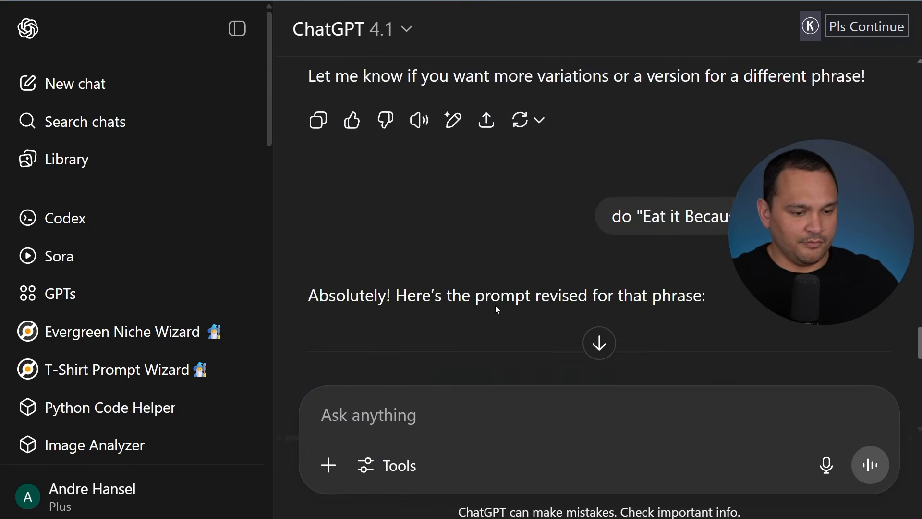
{"action": "scroll", "coordinate": [498, 309], "scroll_direction": "down", "scroll_amount": 3}
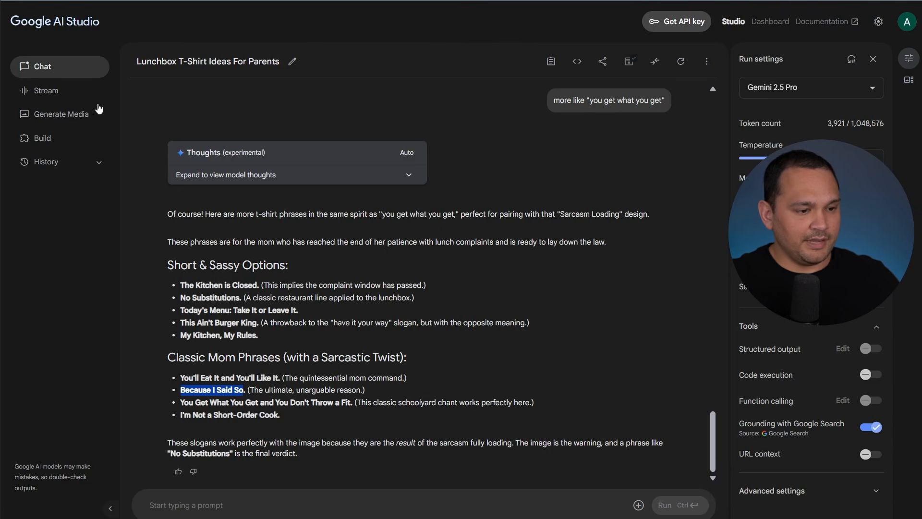
{"action": "left_click", "coordinate": [62, 114]}
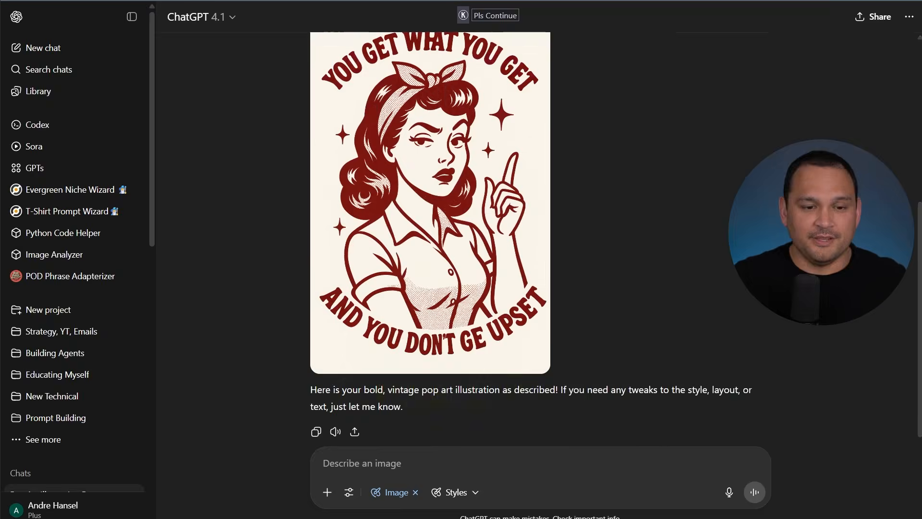
In ChatGPT, check the "You Get What You Get" image and send the request "rerun it there are misspellings"
{"action": "scroll", "coordinate": [321, 106], "scroll_direction": "up", "scroll_amount": 1}
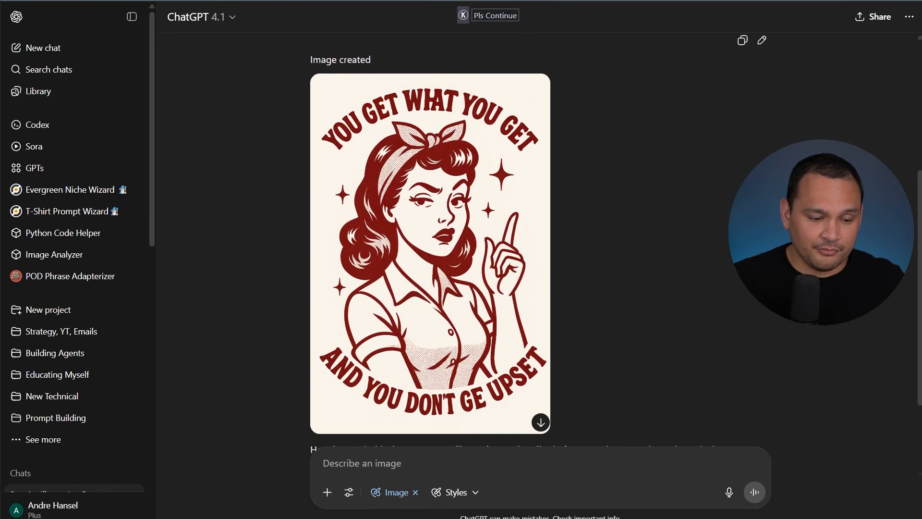
{"action": "left_click", "coordinate": [399, 462]}
{"action": "type", "text": "rerun it there are misspelling"}
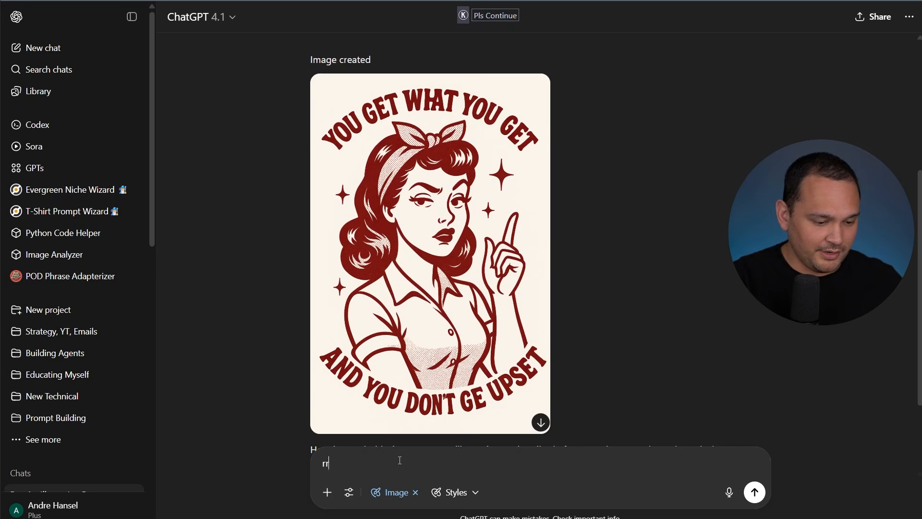
{"action": "type", "text": "s"}
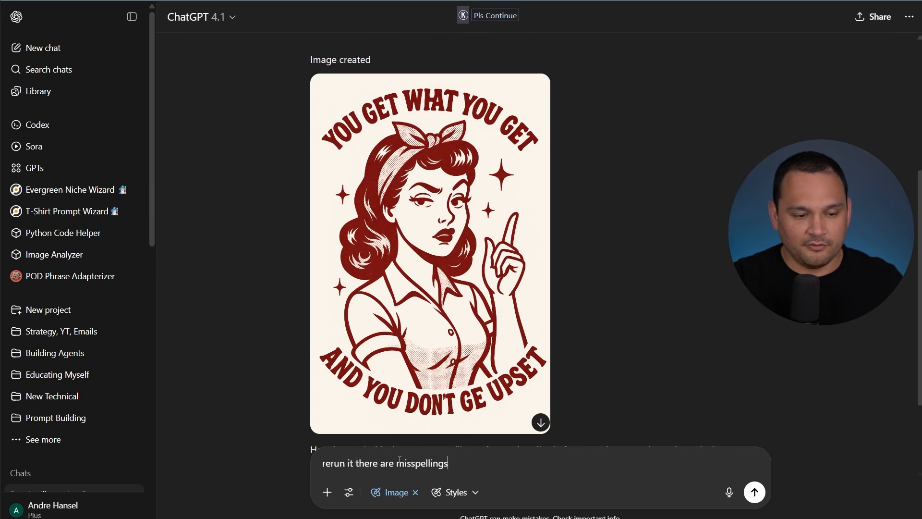
{"action": "key", "text": "Return"}
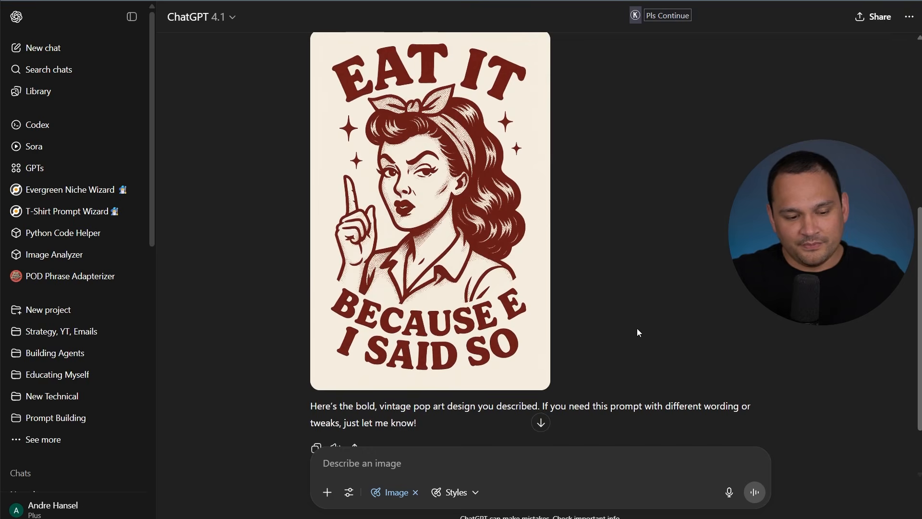
Check ChatGPT's "Eat It Because I Said So" image and ask it to fix the eyes and fix the typos
{"action": "scroll", "coordinate": [636, 327], "scroll_direction": "up", "scroll_amount": 1}
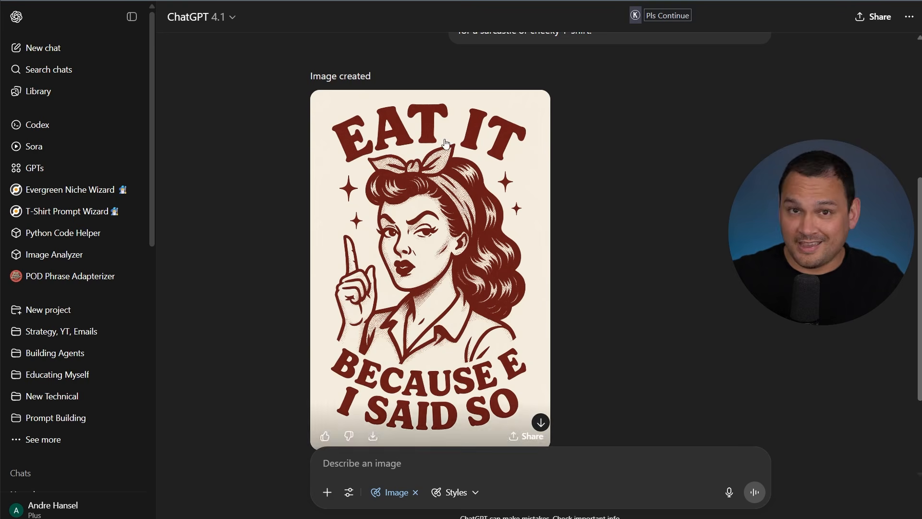
{"action": "scroll", "coordinate": [584, 284], "scroll_direction": "down", "scroll_amount": 3}
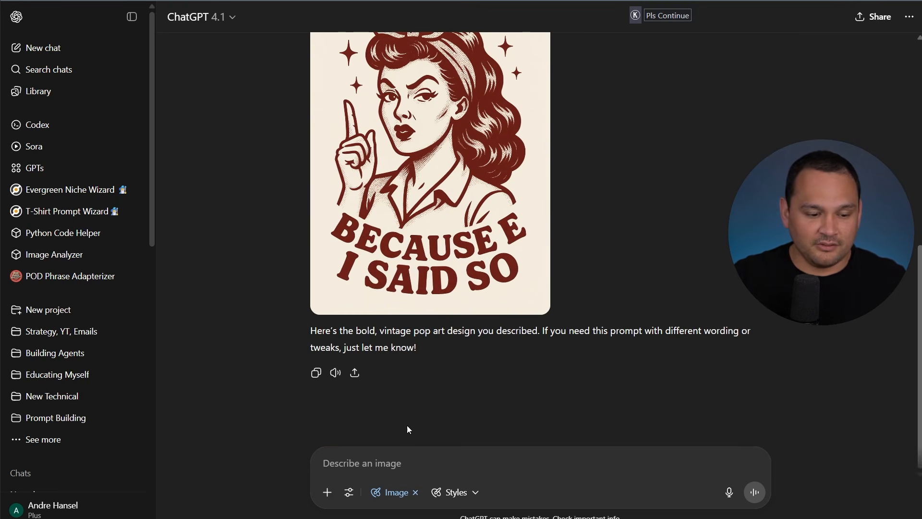
{"action": "left_click", "coordinate": [365, 456]}
{"action": "type", "text": "fix th"}
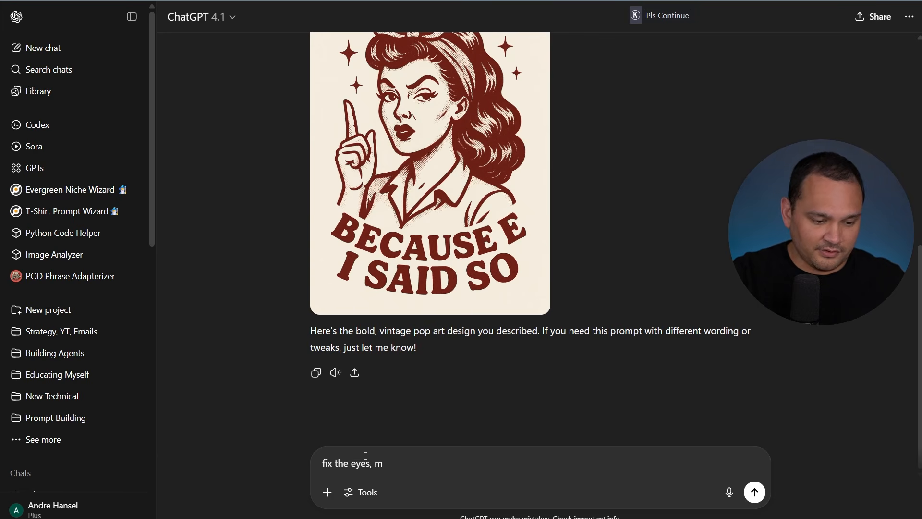
{"action": "type", "text": "e eyes, fix the typos"}
{"action": "key", "text": "Return"}
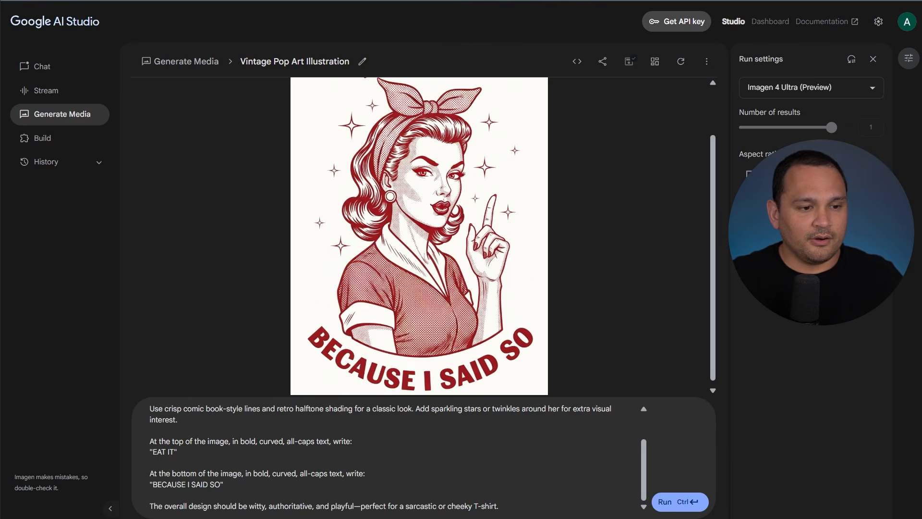
In Google AI Studio, examine the Imagen 4 Ultra designs for "Eat It Because I Said So" and "You Get What You Get" from top to bottom
{"action": "scroll", "coordinate": [157, 233], "scroll_direction": "up", "scroll_amount": 3}
{"action": "scroll", "coordinate": [218, 299], "scroll_direction": "down", "scroll_amount": 3}
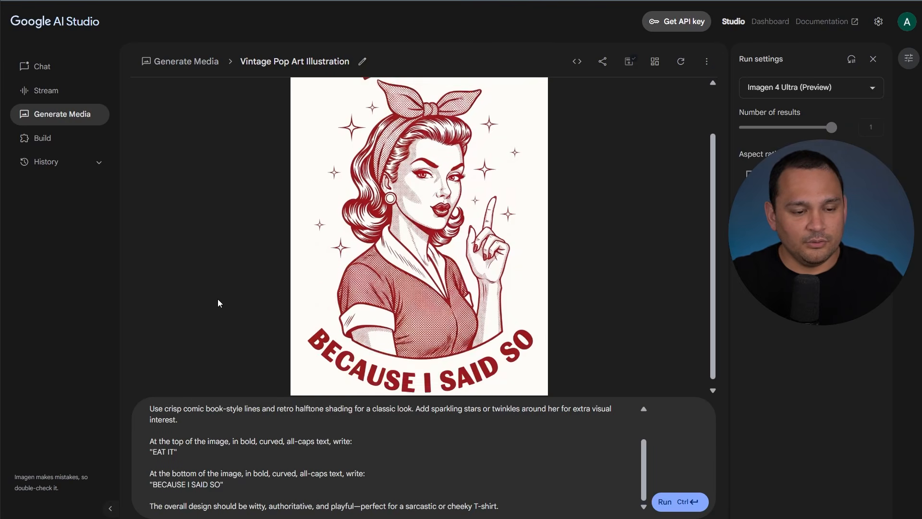
{"action": "scroll", "coordinate": [218, 300], "scroll_direction": "up", "scroll_amount": 3}
{"action": "scroll", "coordinate": [218, 300], "scroll_direction": "down", "scroll_amount": 3}
{"action": "scroll", "coordinate": [217, 303], "scroll_direction": "up", "scroll_amount": 3}
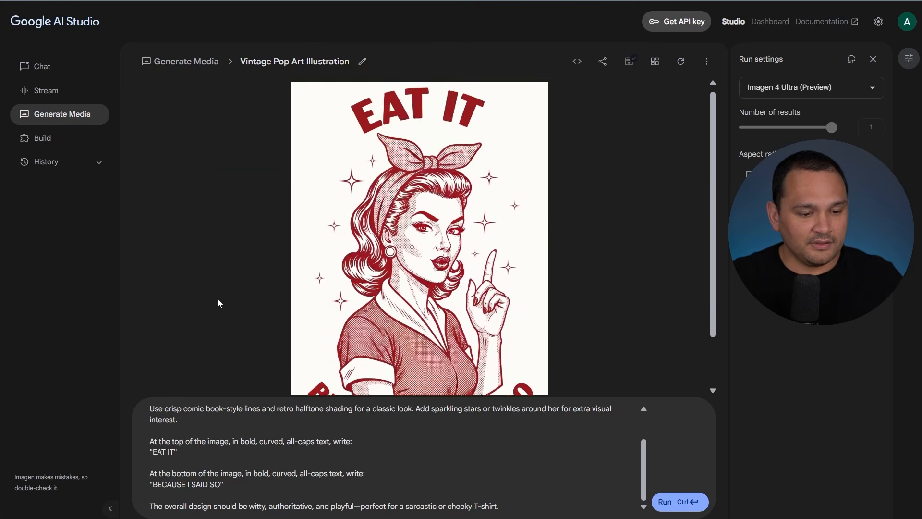
{"action": "scroll", "coordinate": [217, 303], "scroll_direction": "down", "scroll_amount": 3}
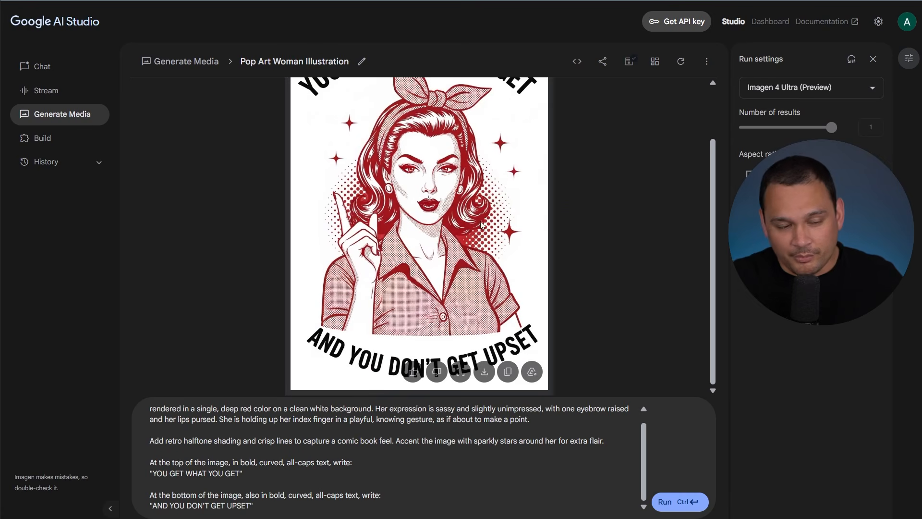
{"action": "scroll", "coordinate": [557, 219], "scroll_direction": "up", "scroll_amount": 2}
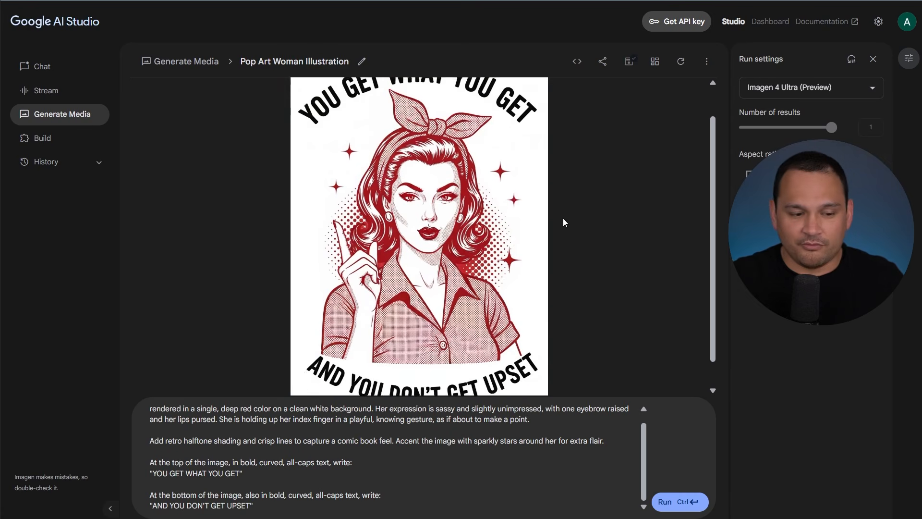
{"action": "scroll", "coordinate": [577, 222], "scroll_direction": "down", "scroll_amount": 2}
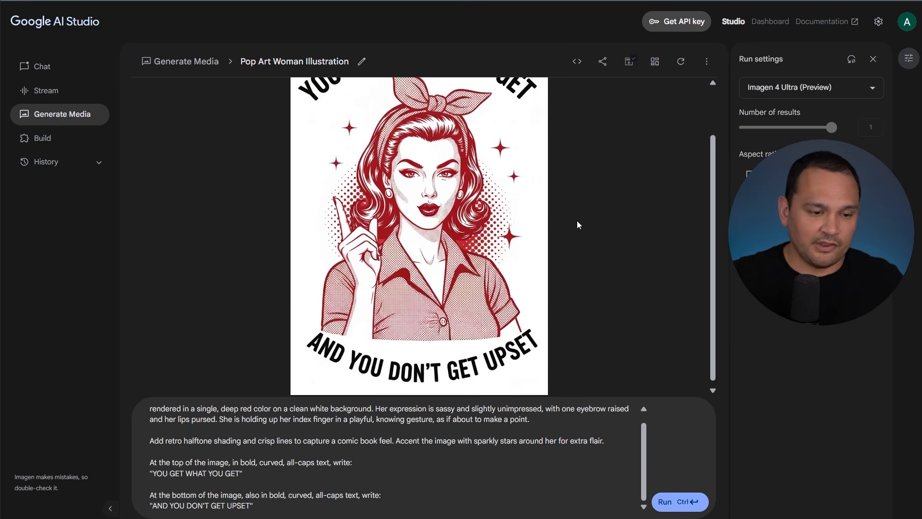
{"action": "scroll", "coordinate": [579, 230], "scroll_direction": "up", "scroll_amount": 2}
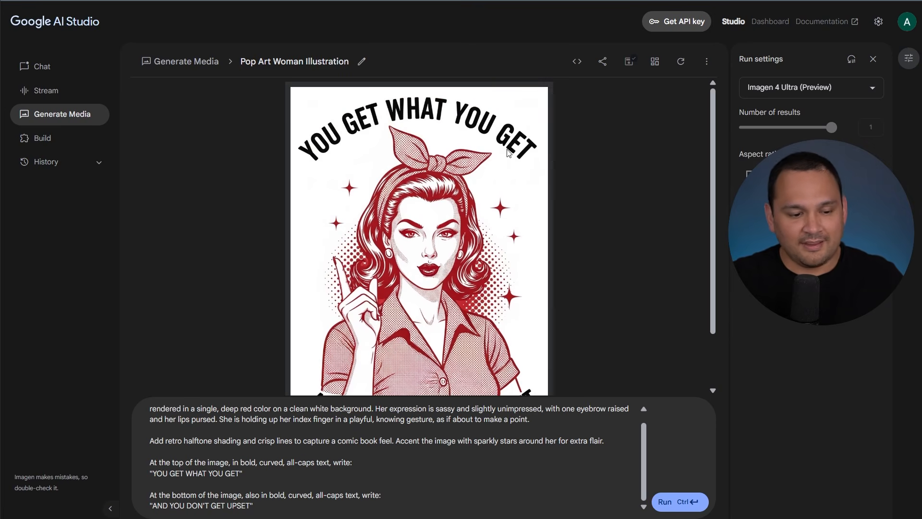
{"action": "scroll", "coordinate": [508, 152], "scroll_direction": "down", "scroll_amount": 2}
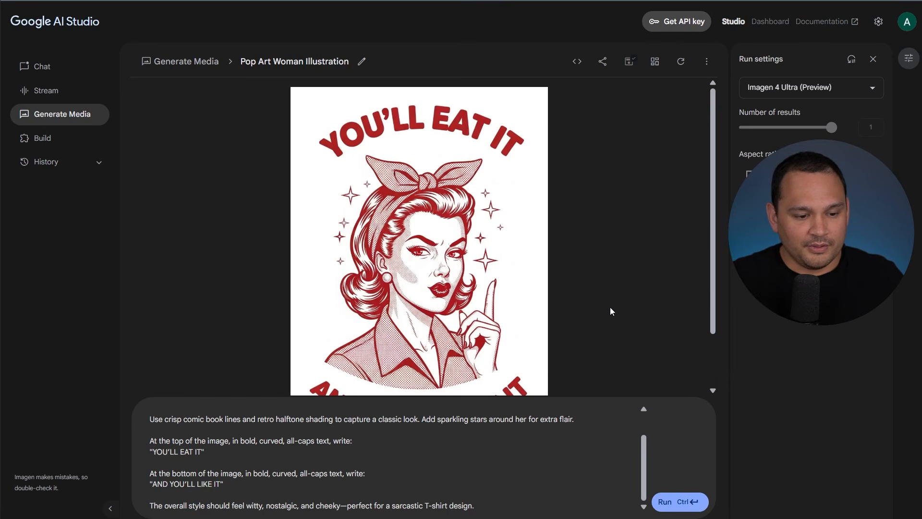
Examine the Imagen design for "You'll Eat It and You'll Like It", zooming the page out to see more of it
{"action": "scroll", "coordinate": [610, 308], "scroll_direction": "down", "scroll_amount": 2}
{"action": "scroll", "coordinate": [610, 308], "scroll_direction": "up", "scroll_amount": 2}
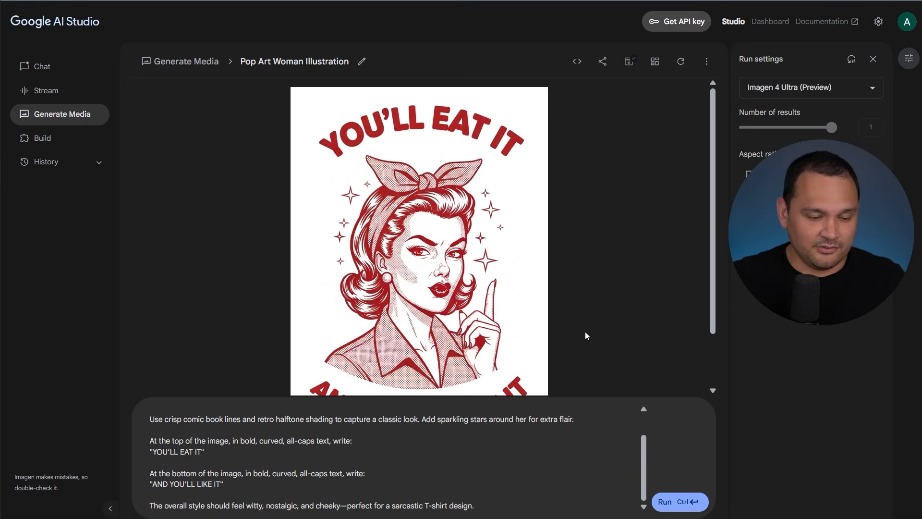
{"action": "scroll", "coordinate": [586, 322], "scroll_direction": "down", "scroll_amount": 2}
{"action": "scroll", "coordinate": [586, 320], "scroll_direction": "up", "scroll_amount": 2}
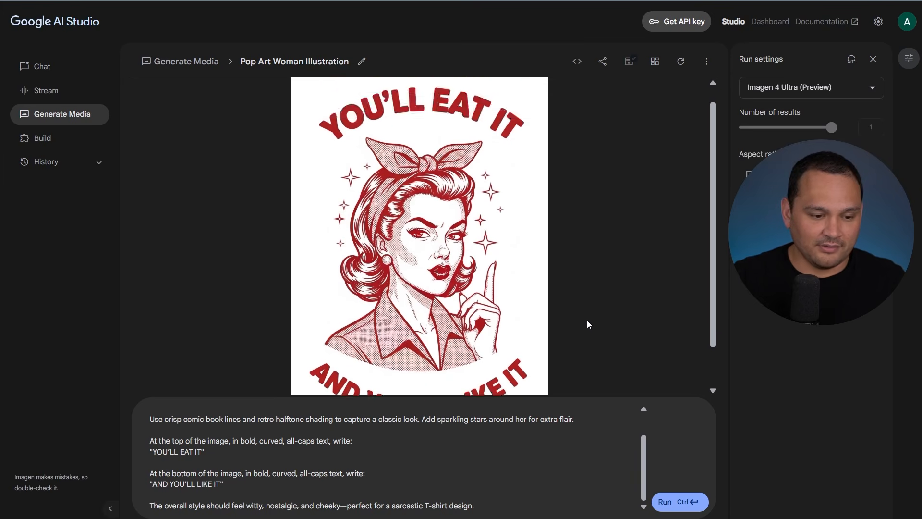
{"action": "scroll", "coordinate": [587, 320], "scroll_direction": "down", "scroll_amount": 2}
{"action": "key", "text": "ctrl+minus"}
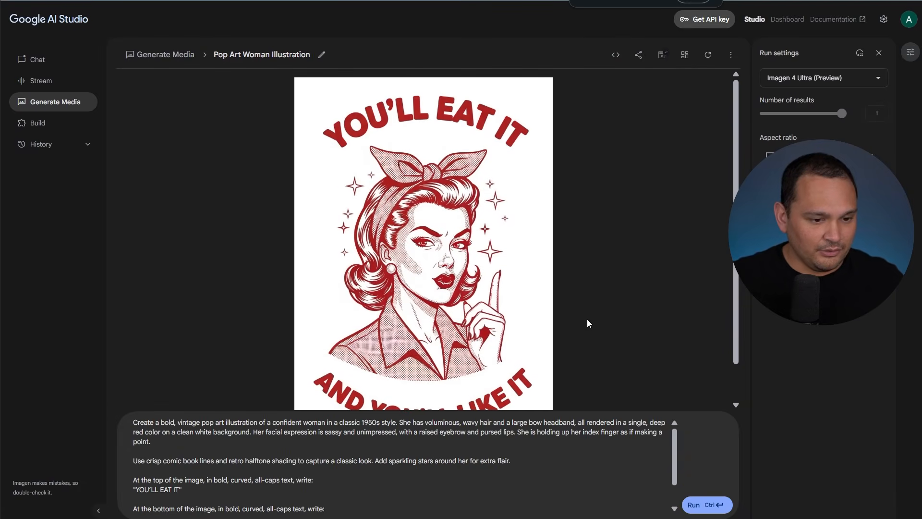
{"action": "scroll", "coordinate": [587, 318], "scroll_direction": "down", "scroll_amount": 1}
{"action": "scroll", "coordinate": [587, 318], "scroll_direction": "up", "scroll_amount": 1}
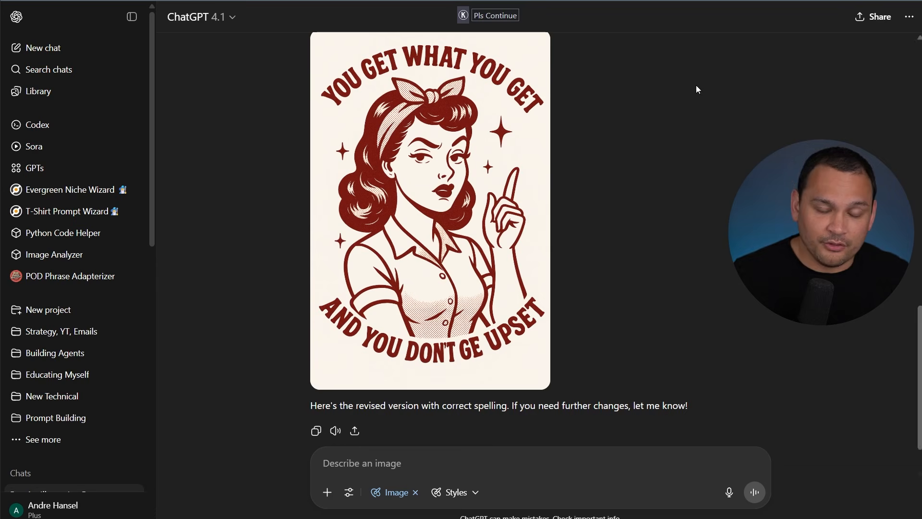
Switch to ChatGPT and review its rerun "You Get What You Get" and "Eat It Because I Said So" images for spelling and details
{"action": "scroll", "coordinate": [715, 44], "scroll_direction": "up", "scroll_amount": 8}
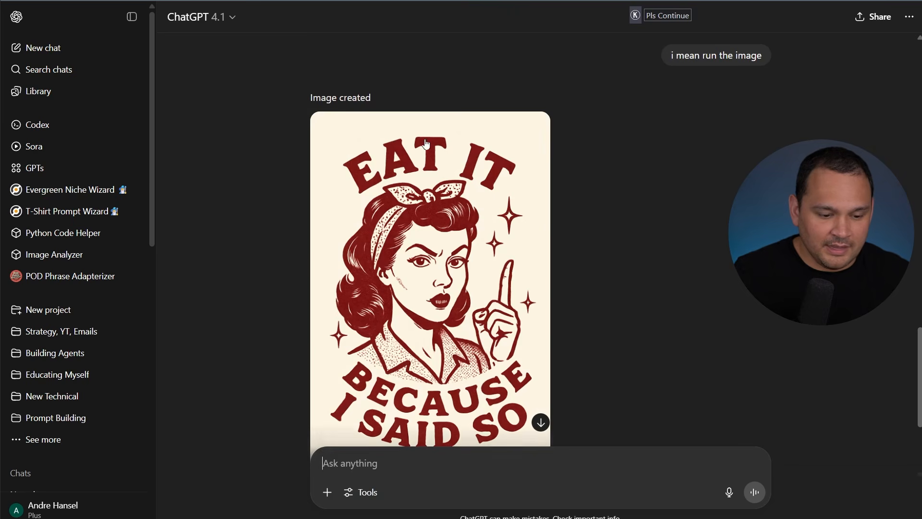
{"action": "scroll", "coordinate": [621, 299], "scroll_direction": "down", "scroll_amount": 2}
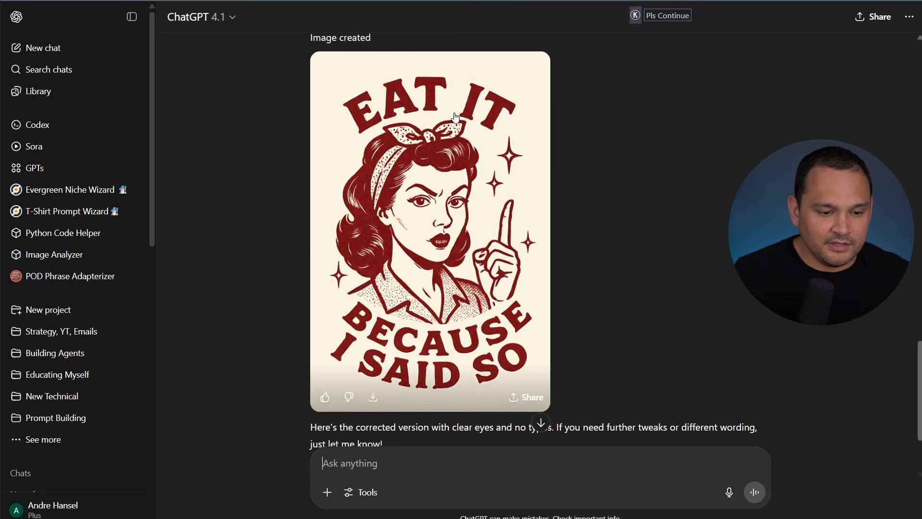
{"action": "scroll", "coordinate": [628, 341], "scroll_direction": "up", "scroll_amount": 20}
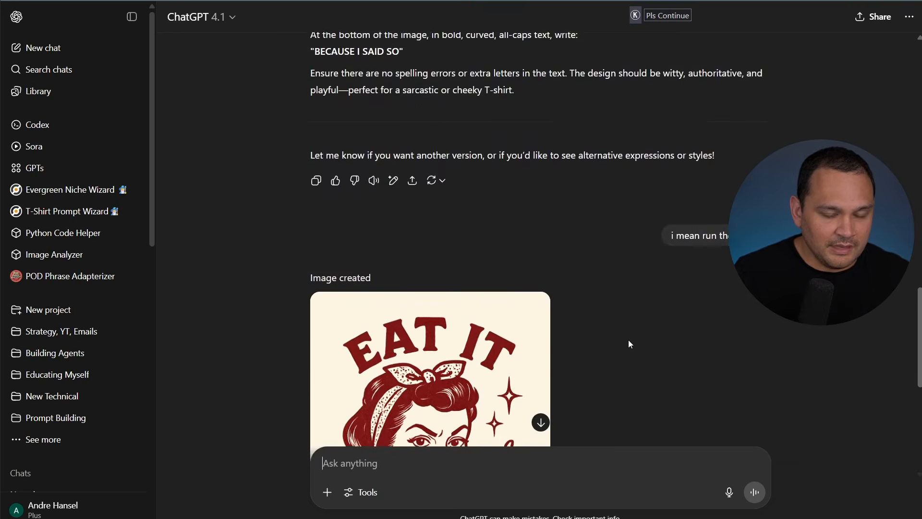
{"action": "scroll", "coordinate": [623, 352], "scroll_direction": "down", "scroll_amount": 15}
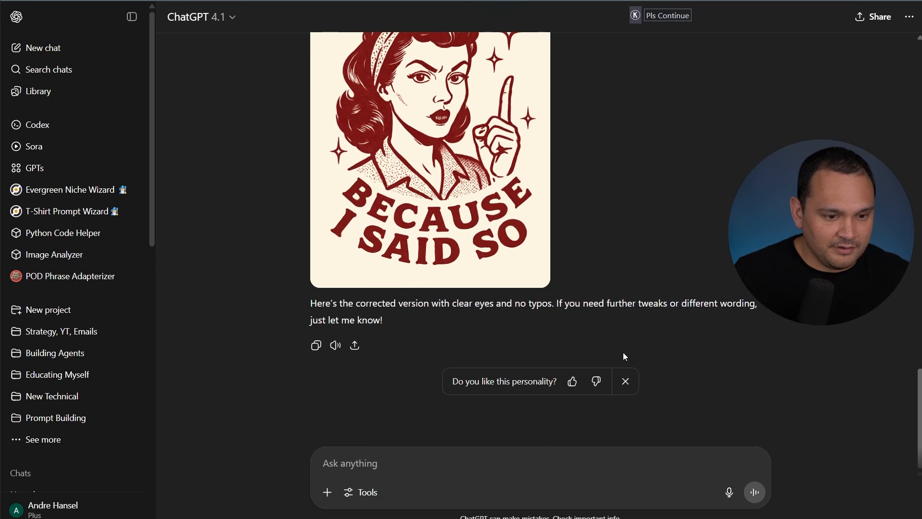
{"action": "scroll", "coordinate": [623, 353], "scroll_direction": "up", "scroll_amount": 4}
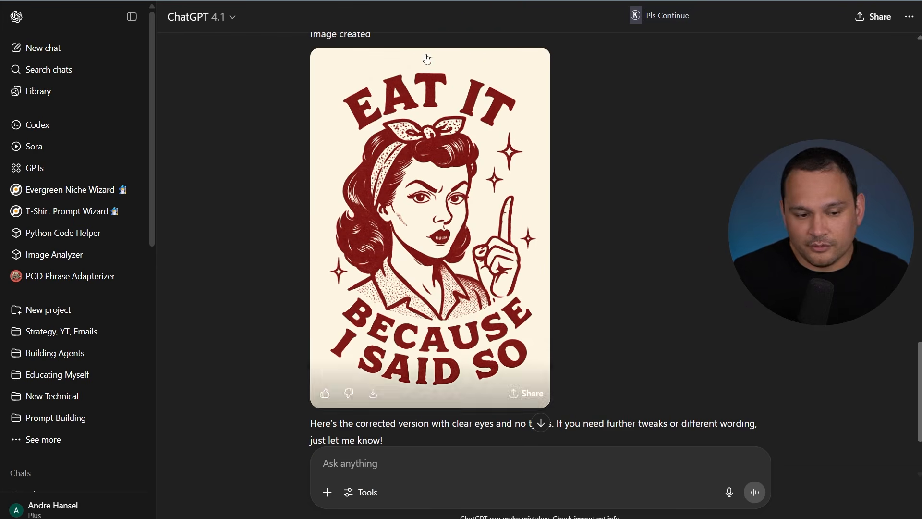
{"action": "scroll", "coordinate": [672, 255], "scroll_direction": "down", "scroll_amount": 2}
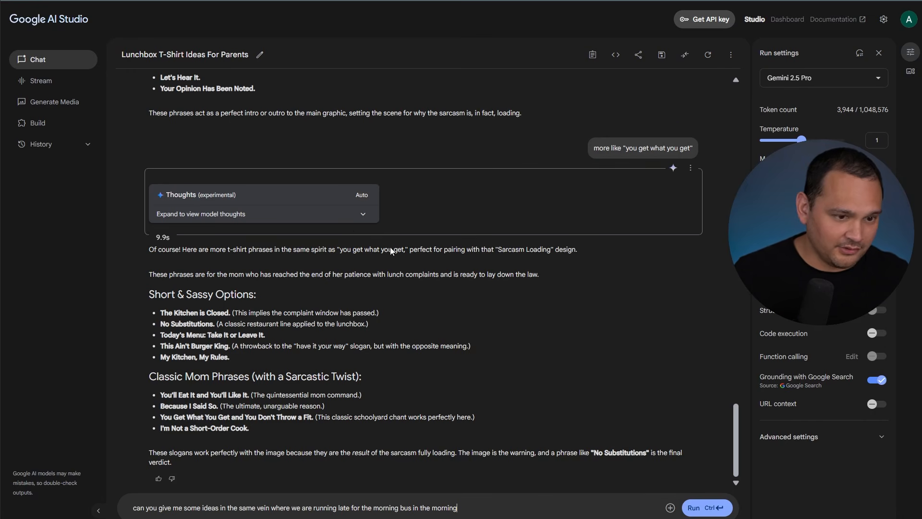
Ask Gemini for phrases about running late for the morning bus, unrelated to the image, and ask ChatGPT for funny late-for-the-bus T-shirt ideas for frazzled moms
{"action": "type", "text": "- it doesn't have to relate to that"}
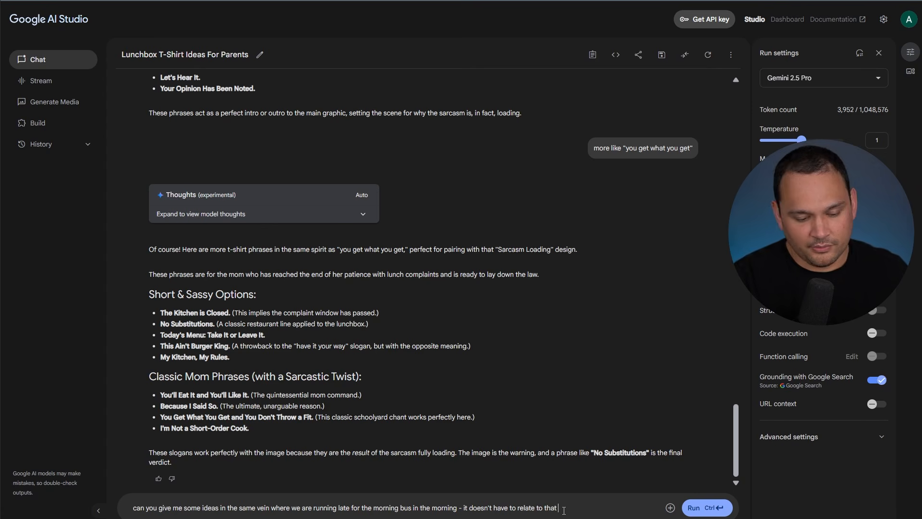
{"action": "type", "text": " image, we just need phrases"}
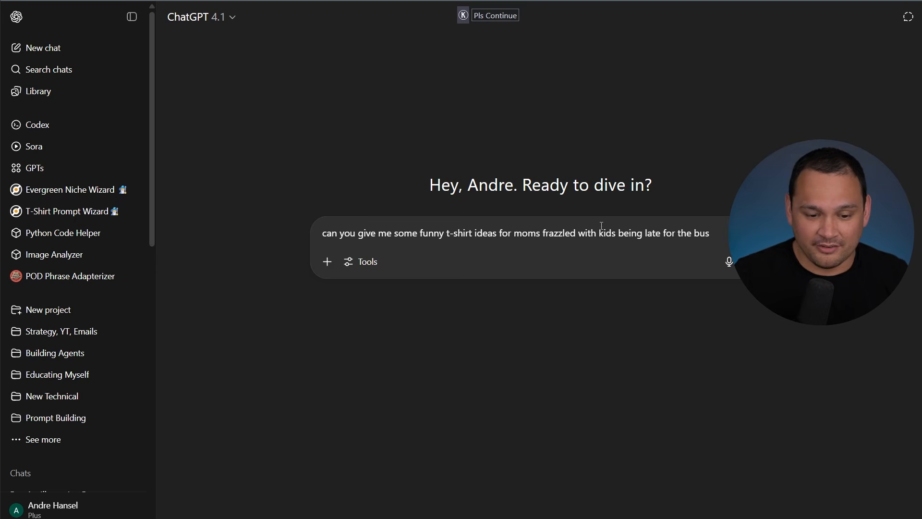
{"action": "key", "text": "Return"}
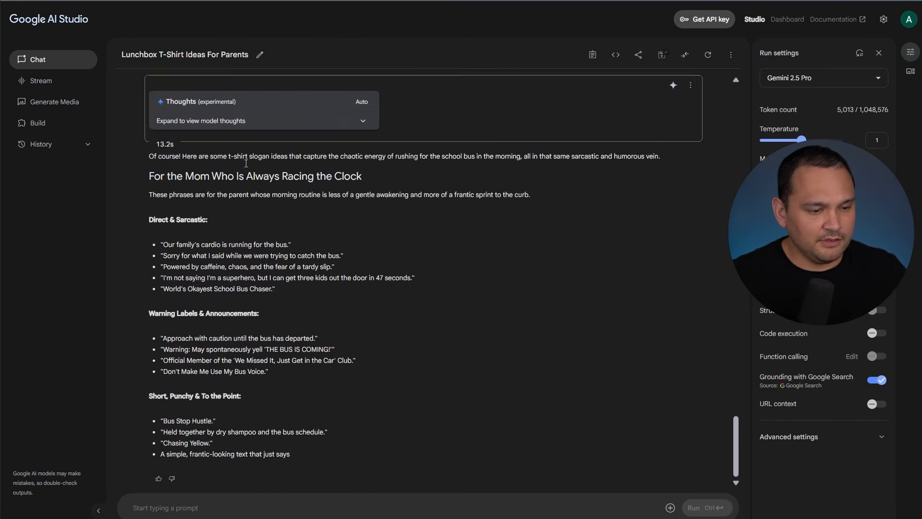
Ask Gemini and a new ChatGPT chat for an image generation prompt combining Paul Revere's midnight ride with the phrase "the buses are coming"
{"action": "scroll", "coordinate": [244, 320], "scroll_direction": "down", "scroll_amount": 1}
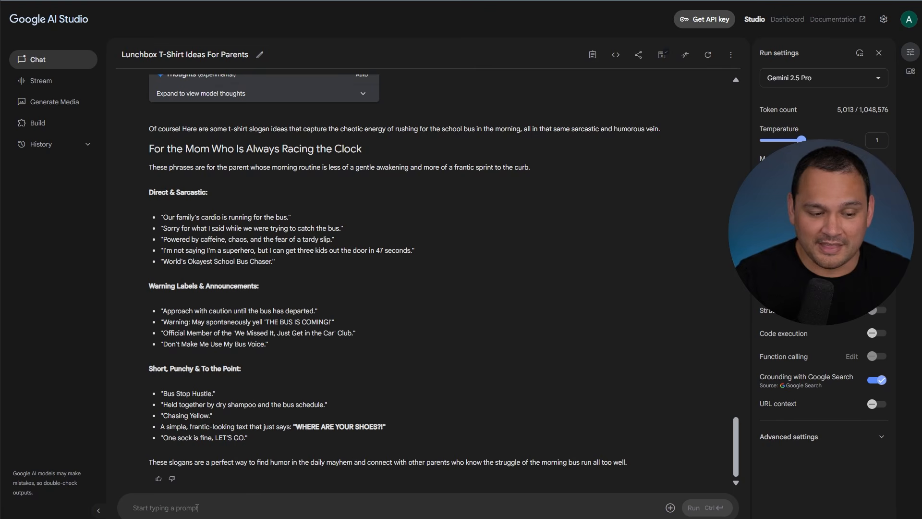
{"action": "type", "text": "can you make me an image generation prompt that combines the idea of paul revere's midnight ride with the phrase \"the buses are coming\""}
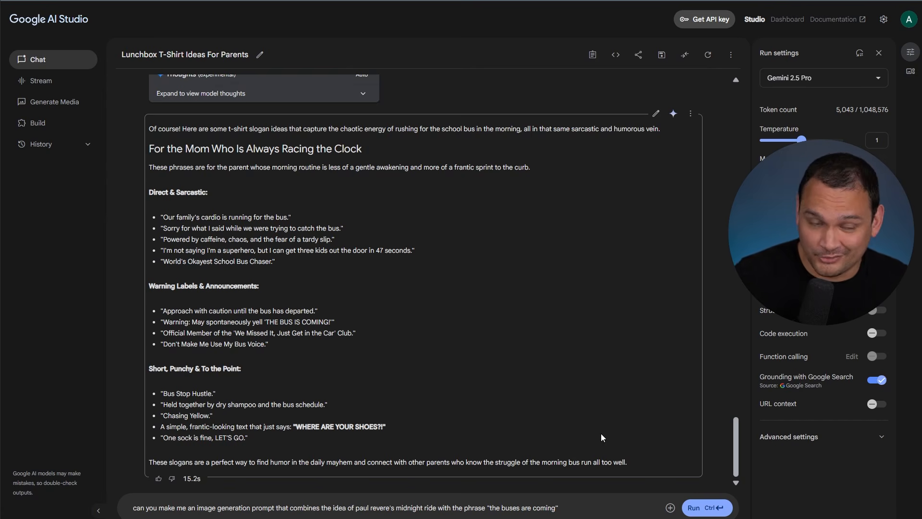
{"action": "key", "text": "ctrl+Return"}
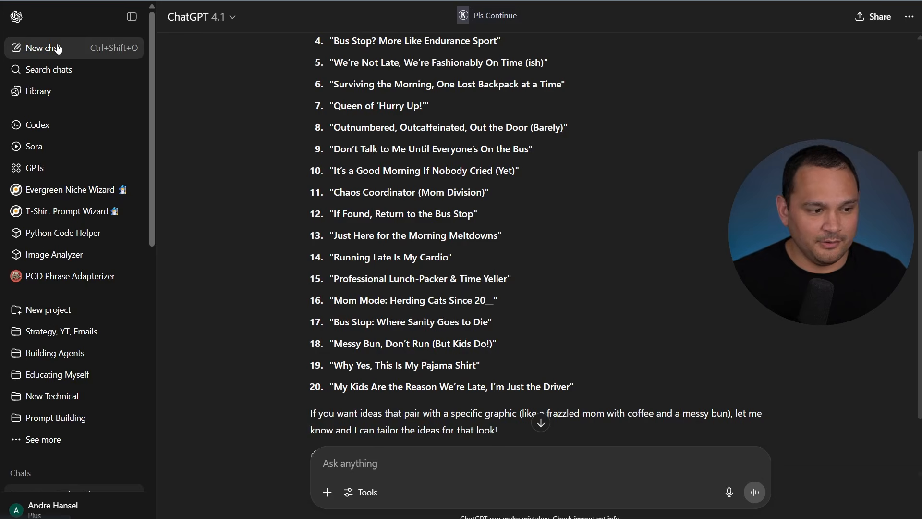
{"action": "left_click", "coordinate": [60, 48]}
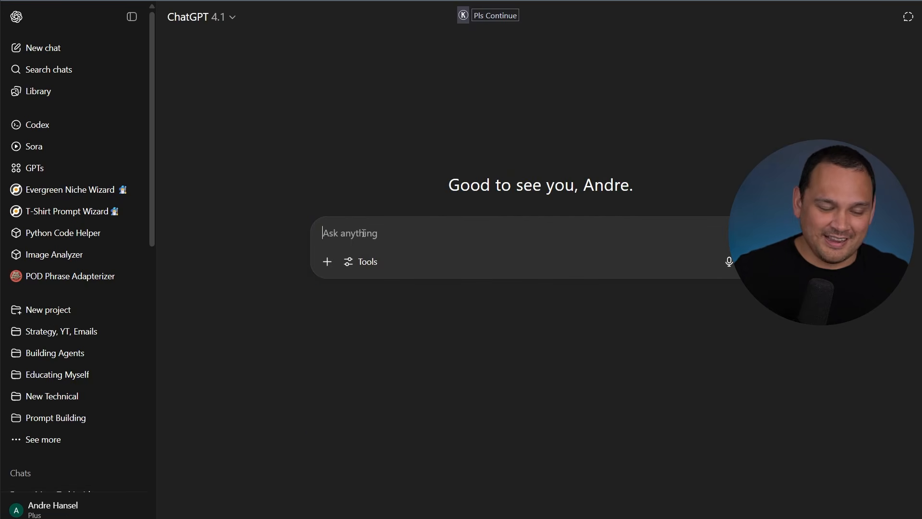
{"action": "type", "text": "can you make me an image generation prompt that combines the idea of paul revere's midnight ride with the phrase \"the buses are coming\""}
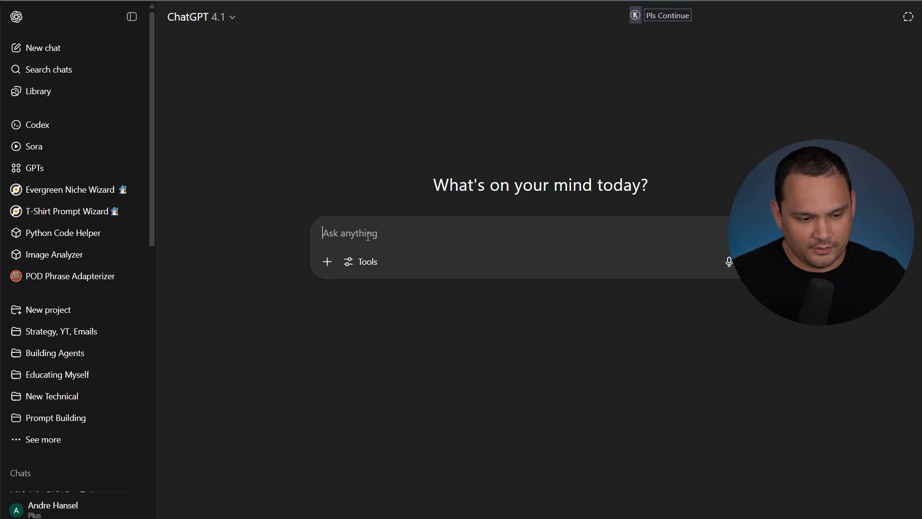
Submit the copied bus-themed prompts as image creation requests in new ChatGPT chats
{"action": "left_click", "coordinate": [364, 262]}
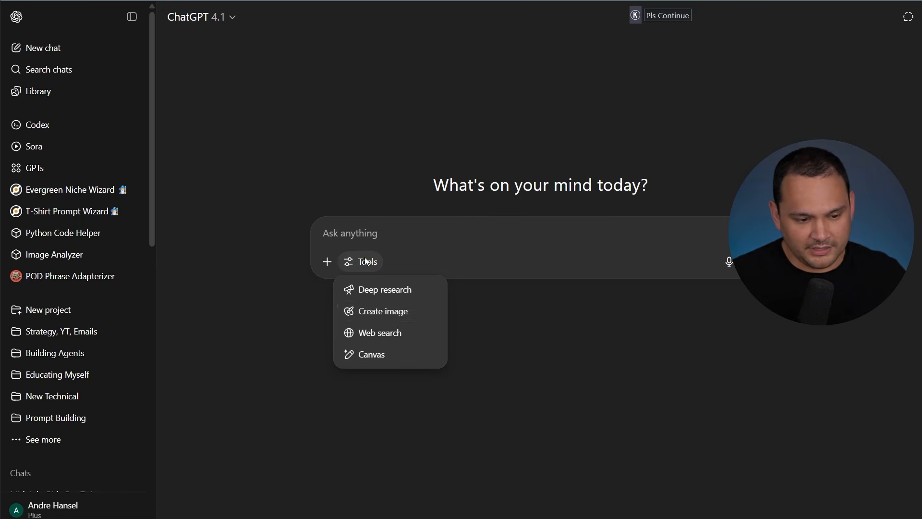
{"action": "left_click", "coordinate": [391, 312]}
{"action": "key", "text": "ctrl+v"}
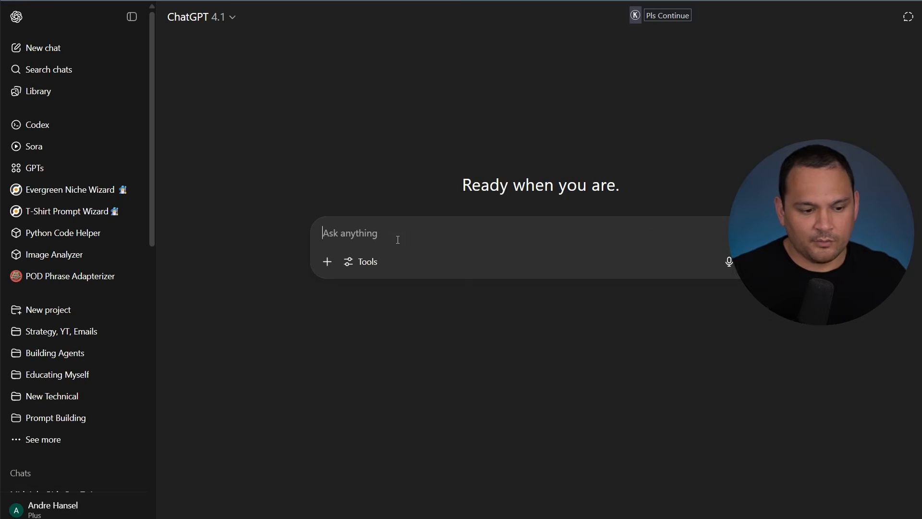
{"action": "key", "text": "ctrl+v"}
{"action": "left_click", "coordinate": [361, 319]}
{"action": "left_click", "coordinate": [389, 366]}
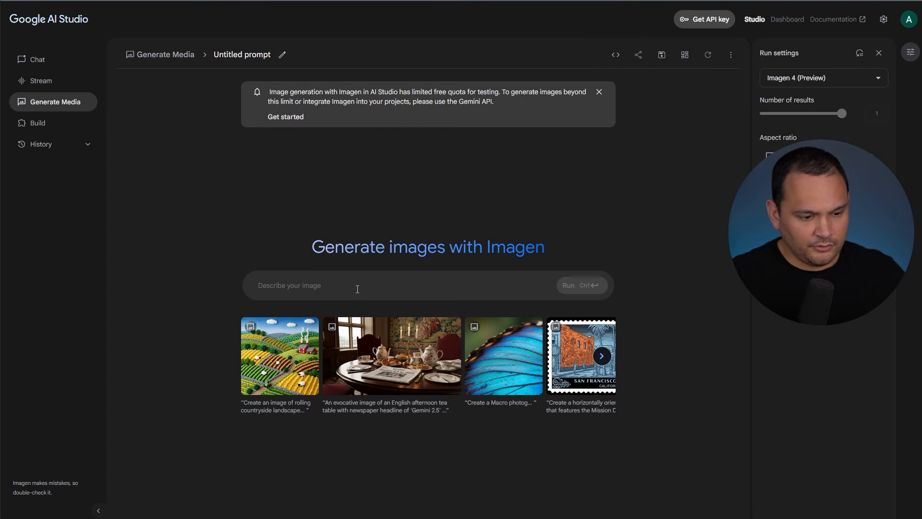
In Google AI Studio, generate an Imagen image from the pajama-dad "The Buses Are Coming!" prompt and review the horseback-mom design
{"action": "left_click", "coordinate": [308, 286]}
{"action": "type", "text": "\"The Buses Are Coming!\" — A modern-day Paul Revere, depicted as a dad in pajama pants and one work shoe, making a desperate run along a sidewalk. His expression is one of exaggerated, wide-eyed alarm. The scene is rendered in the style of a gritty, modern comic book panel, with dramatic shadows, action lines, and a low-angle shot to make him look heroic. In the background, a fleet of yellow school buses approaches menacingly."}
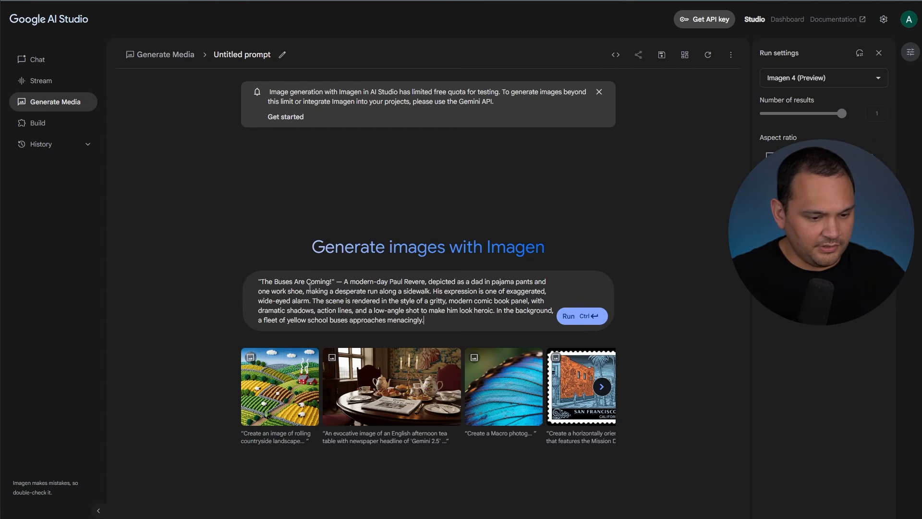
{"action": "left_click", "coordinate": [598, 321]}
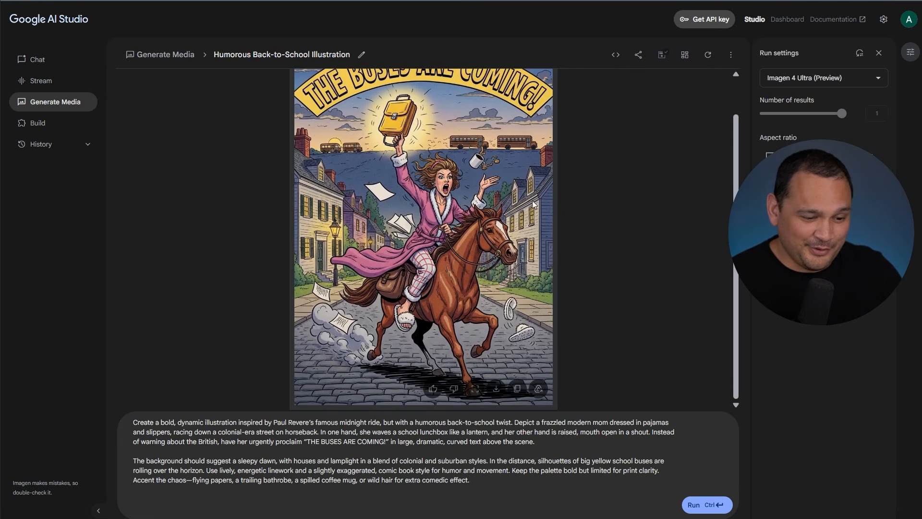
{"action": "scroll", "coordinate": [392, 218], "scroll_direction": "down", "scroll_amount": 1}
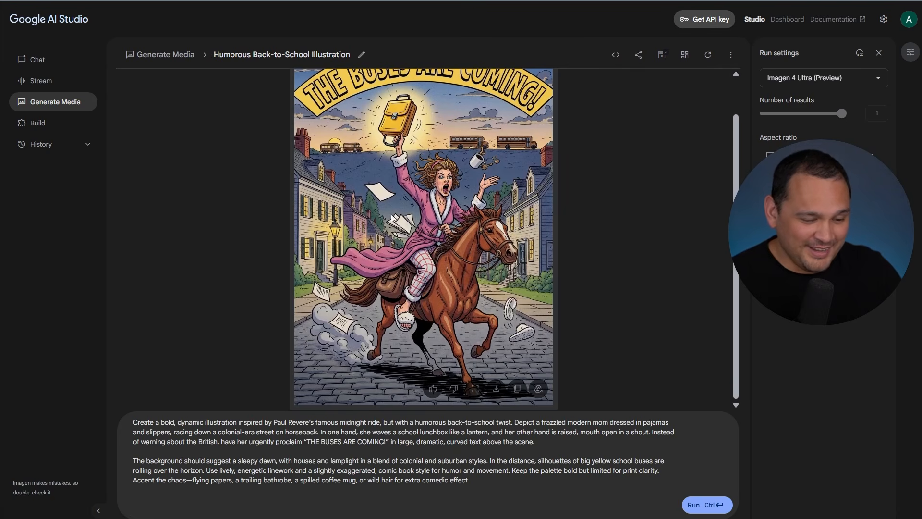
{"action": "scroll", "coordinate": [446, 202], "scroll_direction": "up", "scroll_amount": 1}
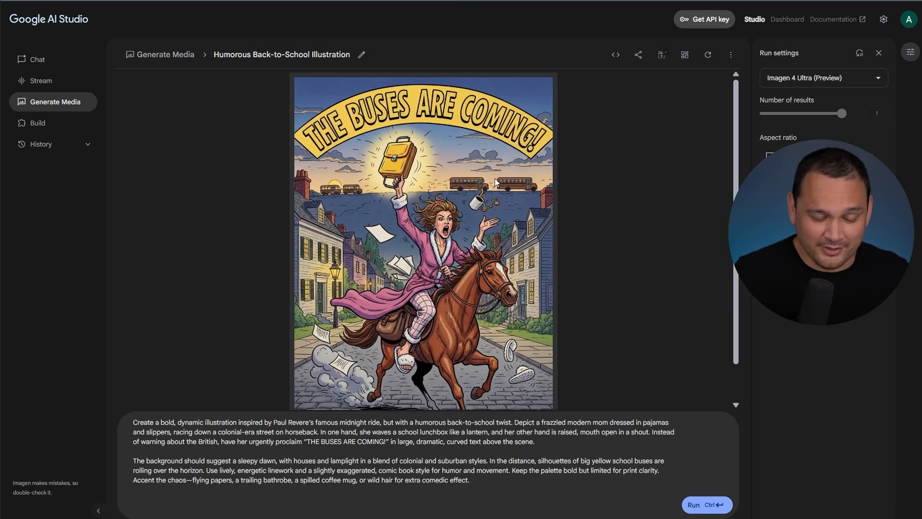
{"action": "scroll", "coordinate": [496, 181], "scroll_direction": "down", "scroll_amount": 1}
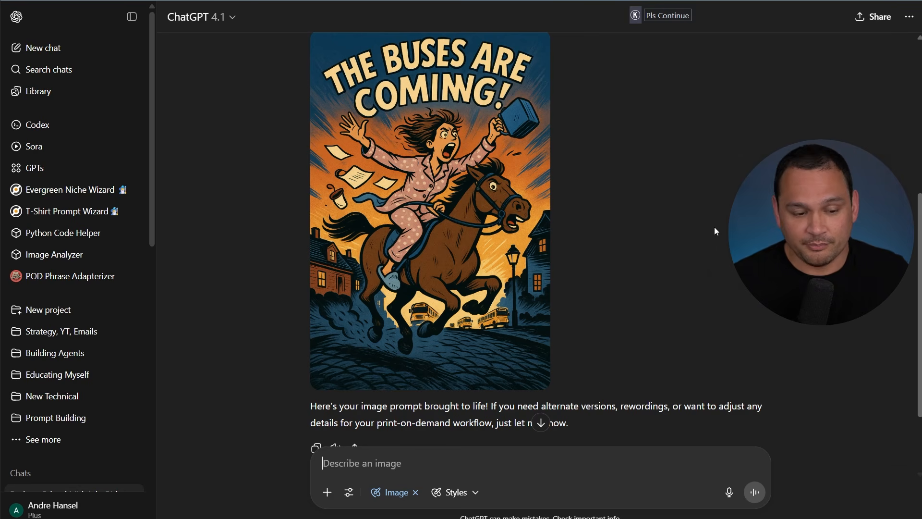
Switch to ChatGPT and ask it to give the "The Buses Are Coming!" image a flat dark grey T-shirt background while keeping the scene similar
{"action": "type", "text": "can you make this better for a t-shirt by making the background a flat dagrey and keep the scene similar?"}
{"action": "type", "text": "rk"}
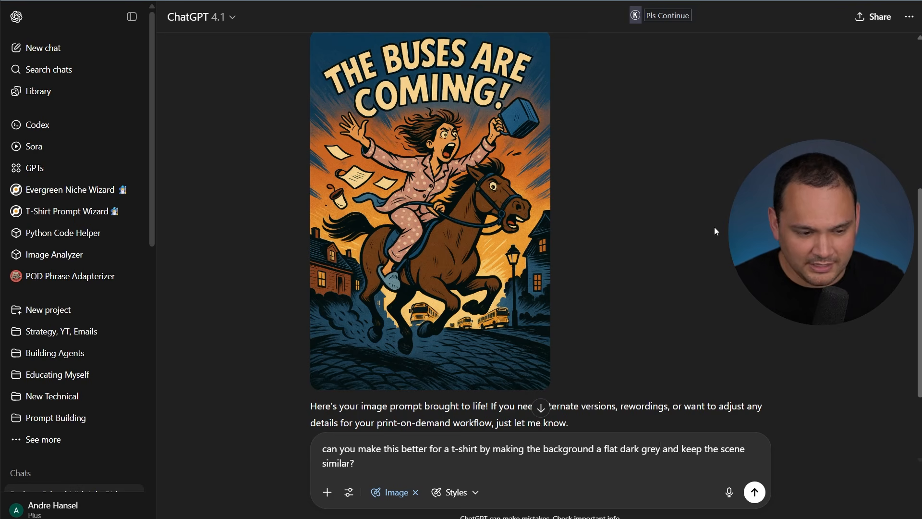
{"action": "key", "text": "Return"}
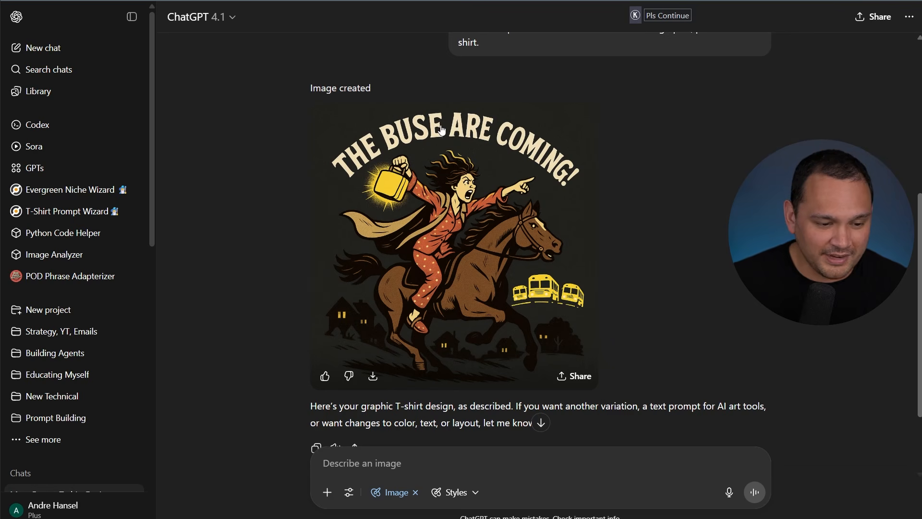
Ask ChatGPT to remove the glow around the lunchbox and correct the spelling of "buse" to "buses"
{"action": "left_click", "coordinate": [457, 467]}
{"action": "type", "text": "remove the glowing around the lunchbox, fix the spelling of buse to buses"}
{"action": "key", "text": "Return"}
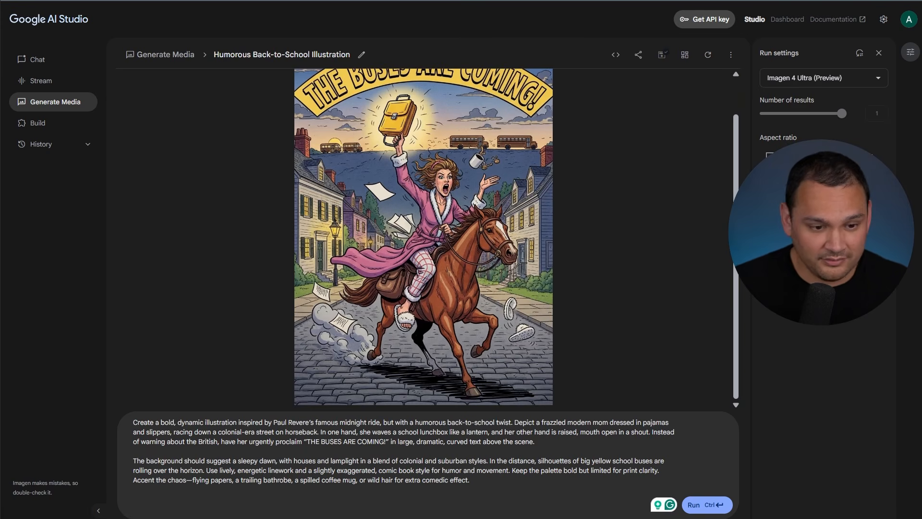
Download the dark grey "The Buses Are Coming!" design and the revised version without the lunchbox glow from ChatGPT
{"action": "key", "text": "alt+Tab"}
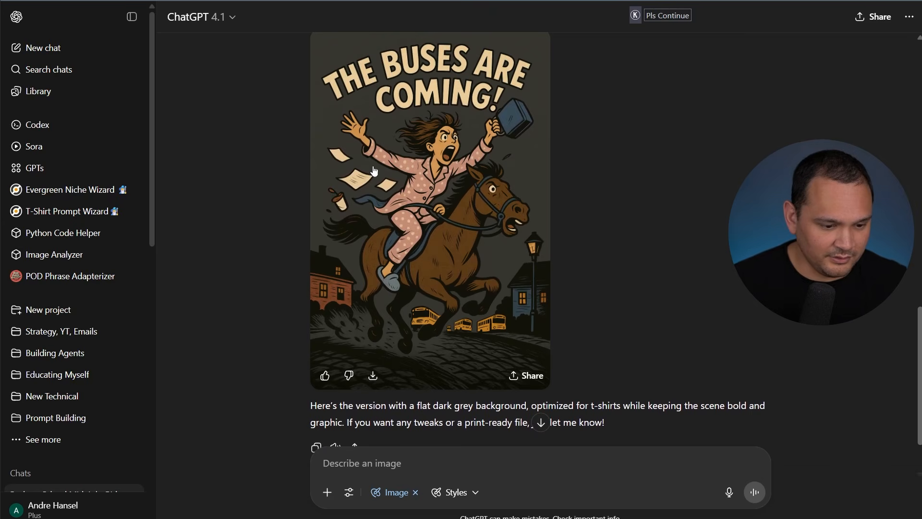
{"action": "left_click", "coordinate": [373, 375]}
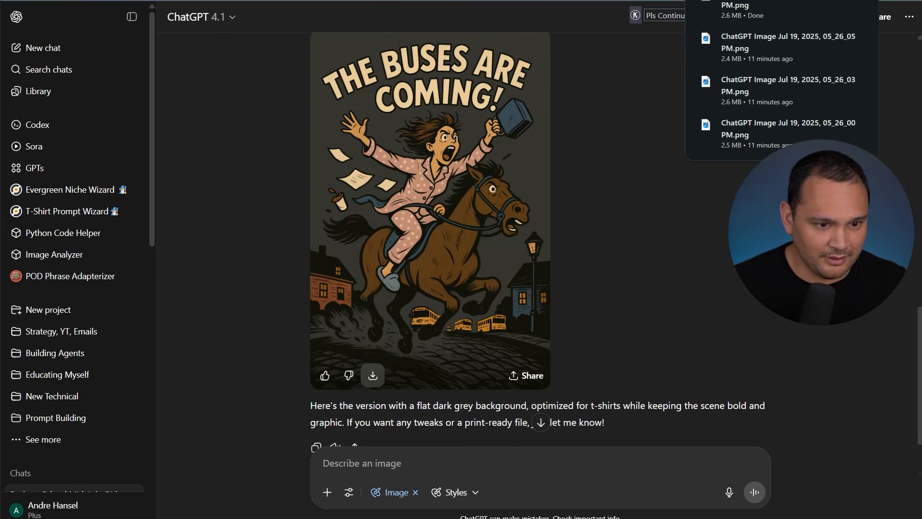
{"action": "scroll", "coordinate": [683, 219], "scroll_direction": "up", "scroll_amount": 10}
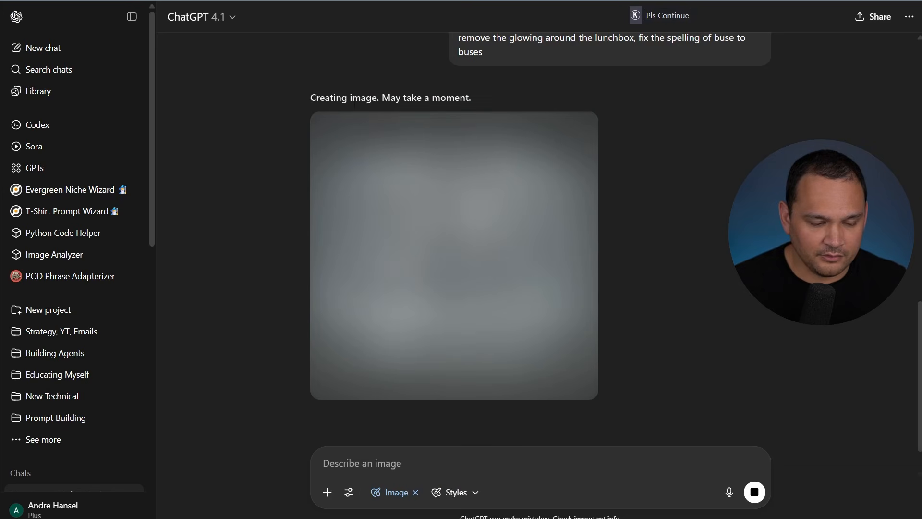
{"action": "scroll", "coordinate": [693, 274], "scroll_direction": "up", "scroll_amount": 1}
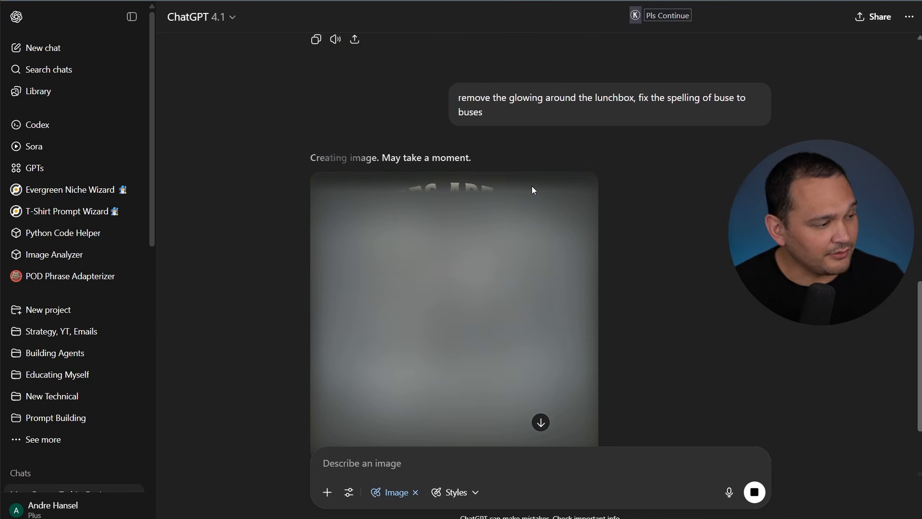
{"action": "scroll", "coordinate": [532, 186], "scroll_direction": "down", "scroll_amount": 1}
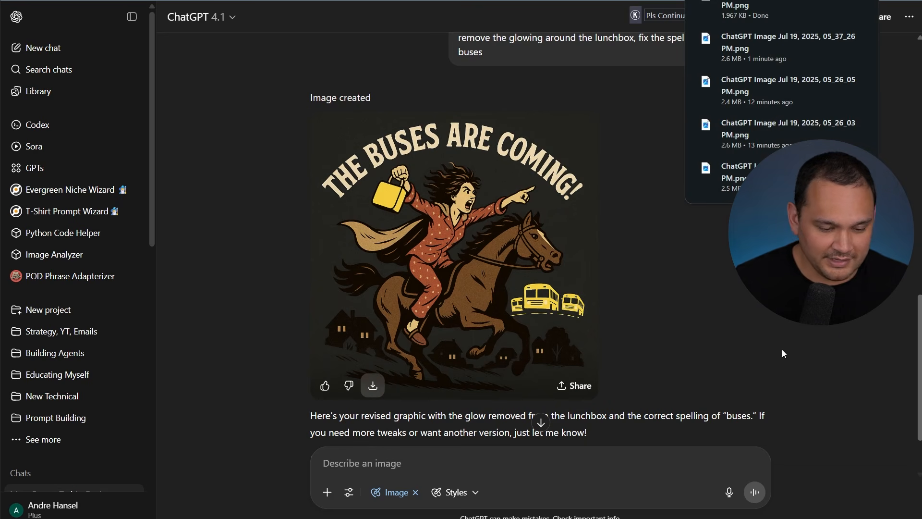
{"action": "scroll", "coordinate": [729, 365], "scroll_direction": "down", "scroll_amount": 1}
Switch to File Explorer, move ChatGPT's misspelled "You Get What You Get" design into the Don't Use folder, and look over the remaining designs
{"action": "key", "text": "alt+Tab"}
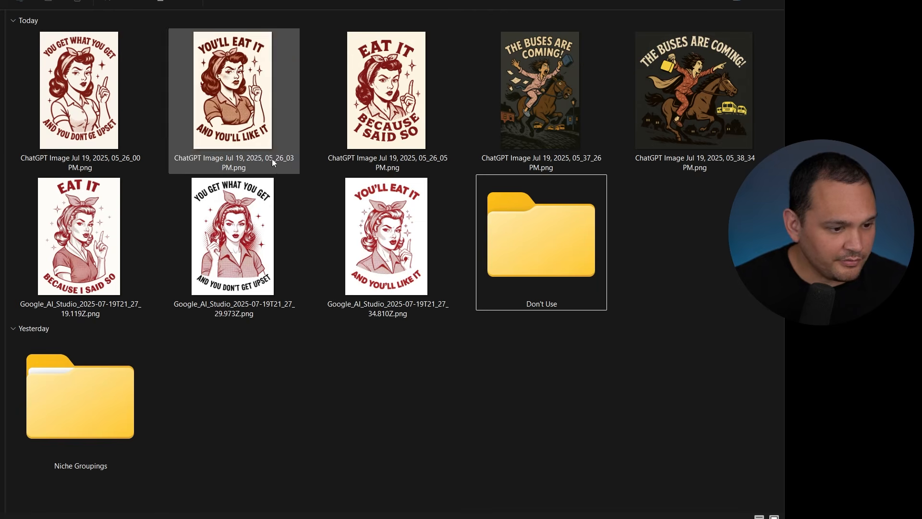
{"action": "left_click_drag", "start_coordinate": [79, 91], "coordinate": [530, 260]}
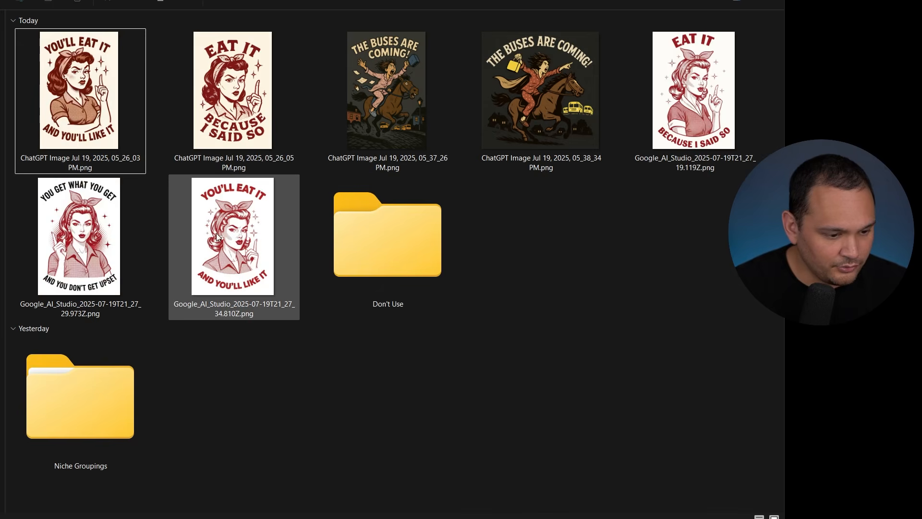
{"action": "left_click", "coordinate": [237, 81]}
{"action": "left_click", "coordinate": [404, 74]}
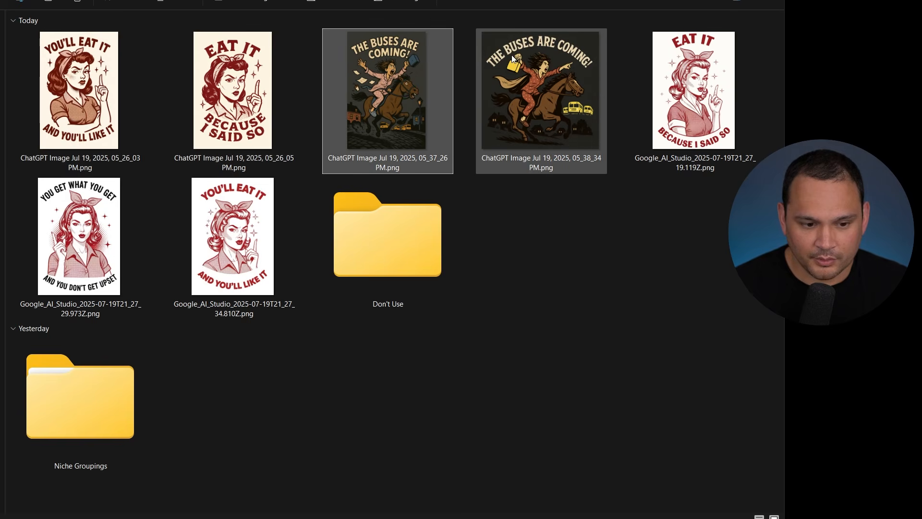
{"action": "left_click", "coordinate": [587, 67]}
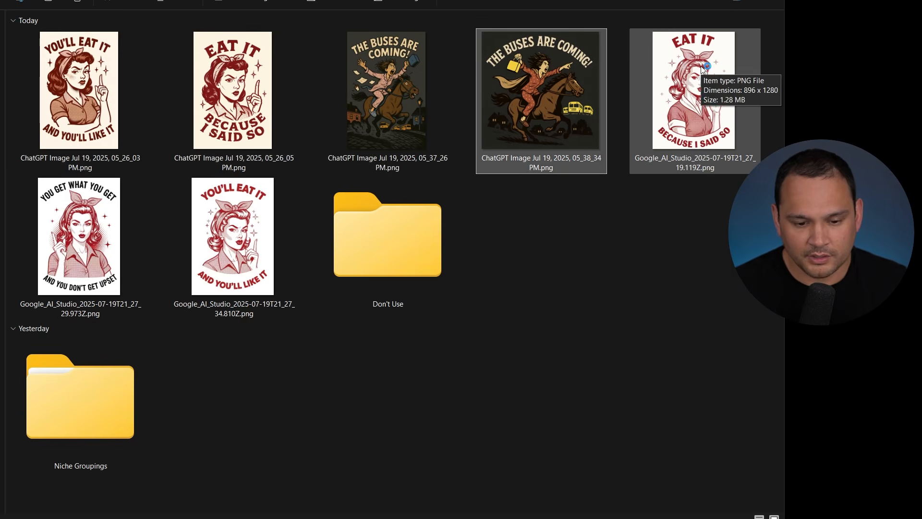
{"action": "left_click", "coordinate": [740, 80]}
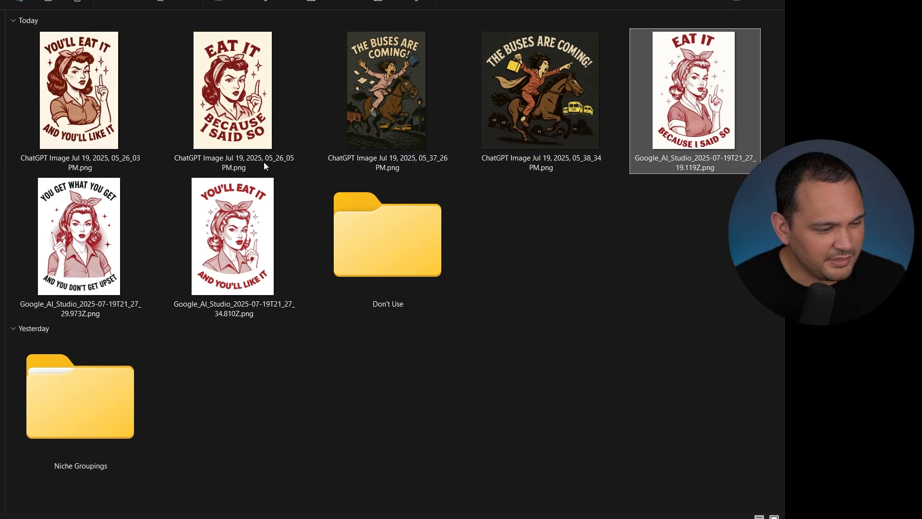